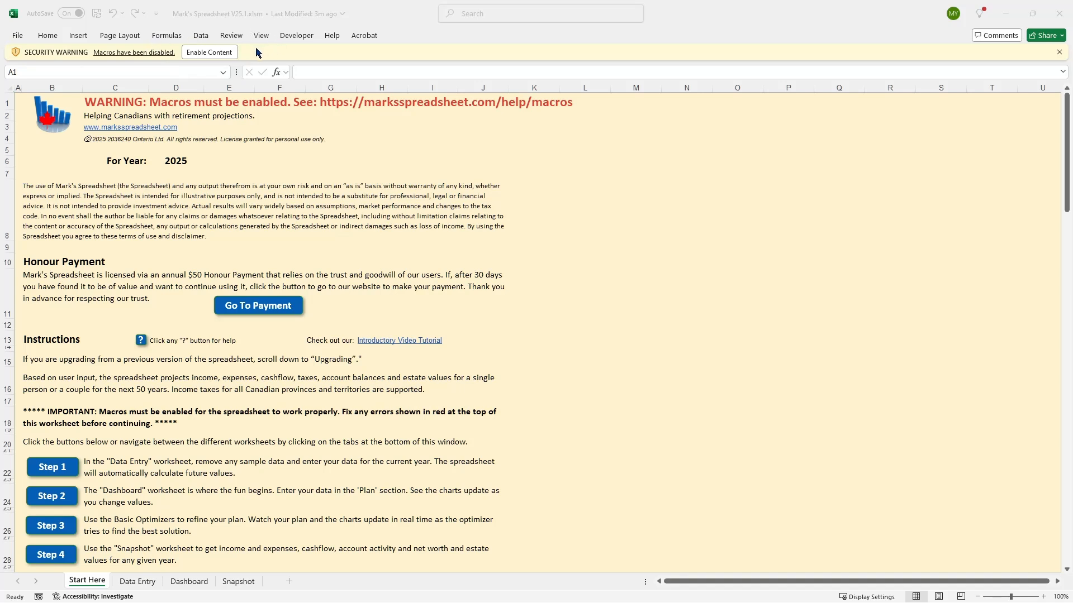
Enable the workbook's macro content and make the file a trusted document.
click(217, 56)
click(216, 55)
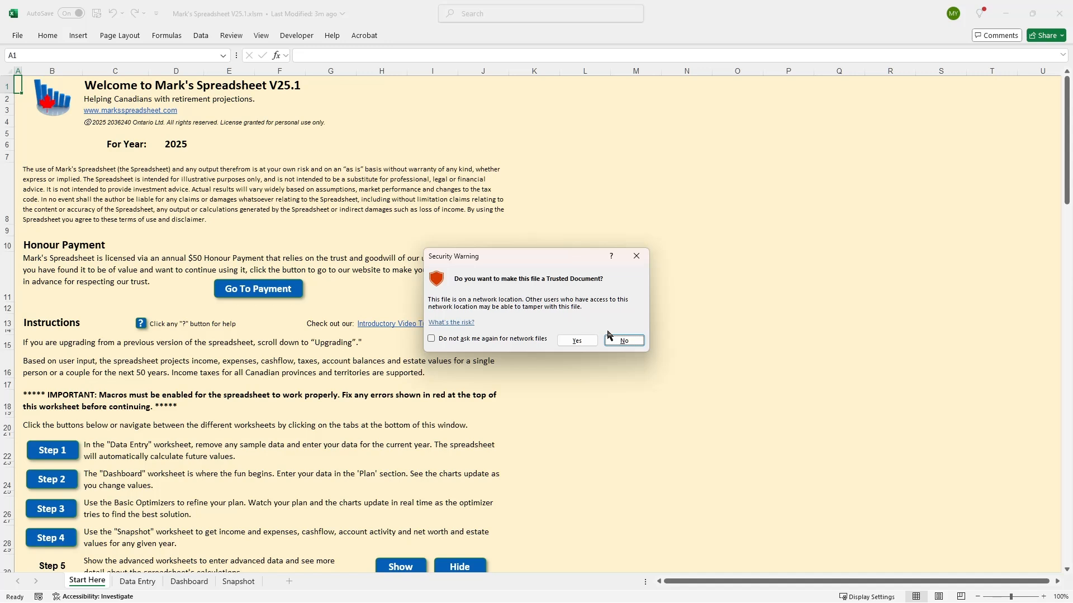
click(578, 342)
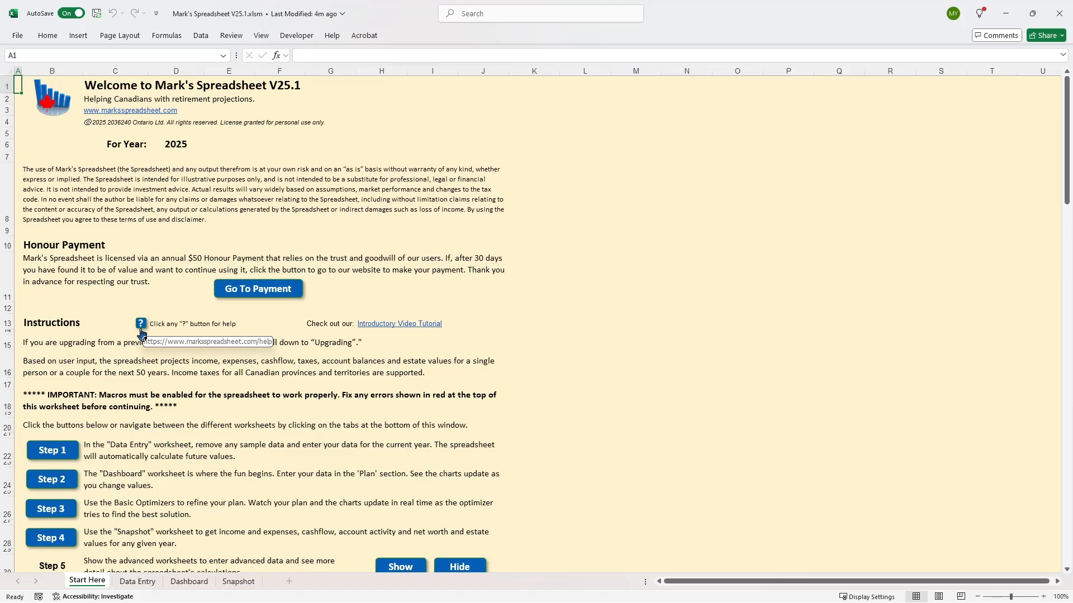
Go to the Data Entry worksheet and examine its input sections from Personal Info through Life Insurance.
click(53, 451)
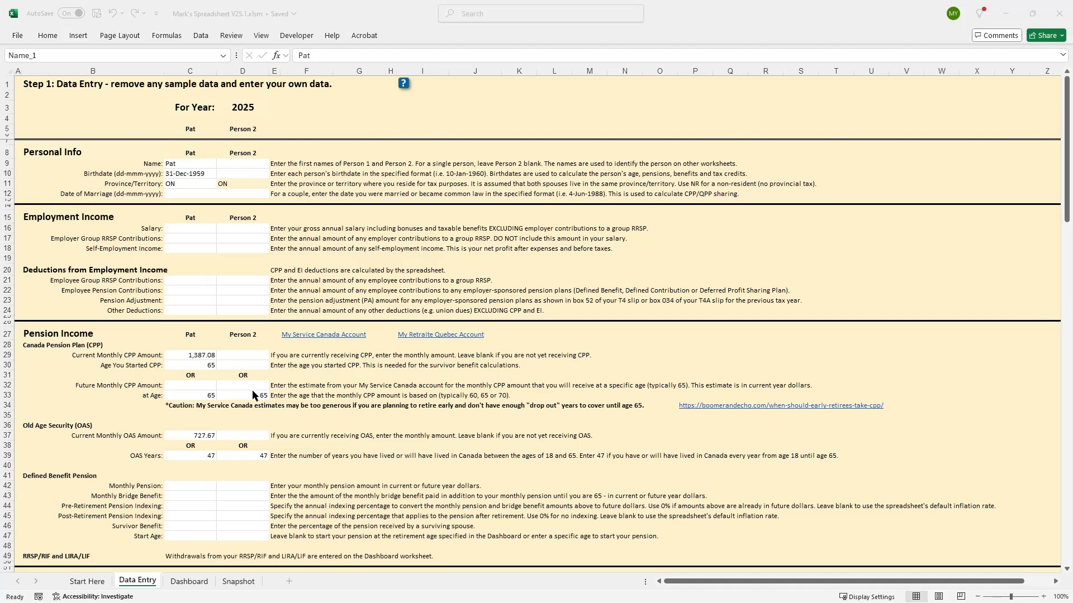
scroll(221, 427, down, 3)
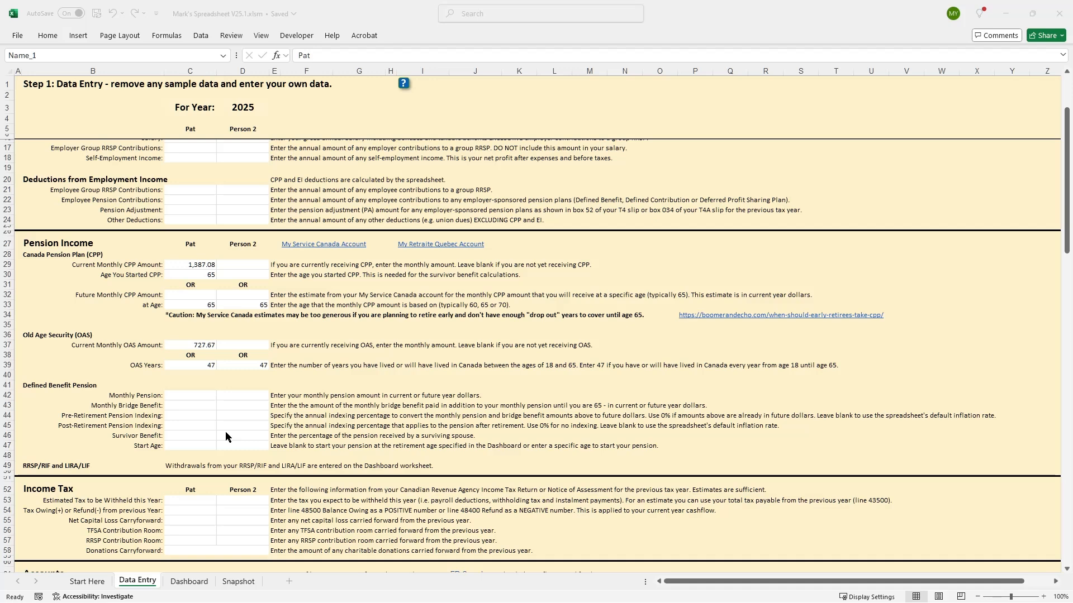
scroll(226, 432, down, 6)
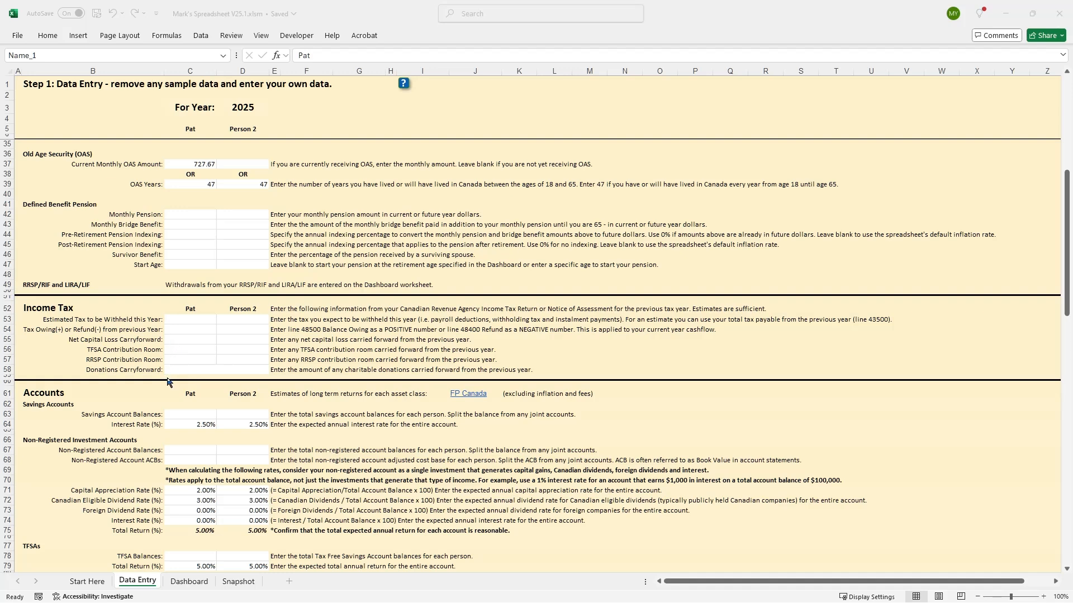
scroll(169, 408, down, 6)
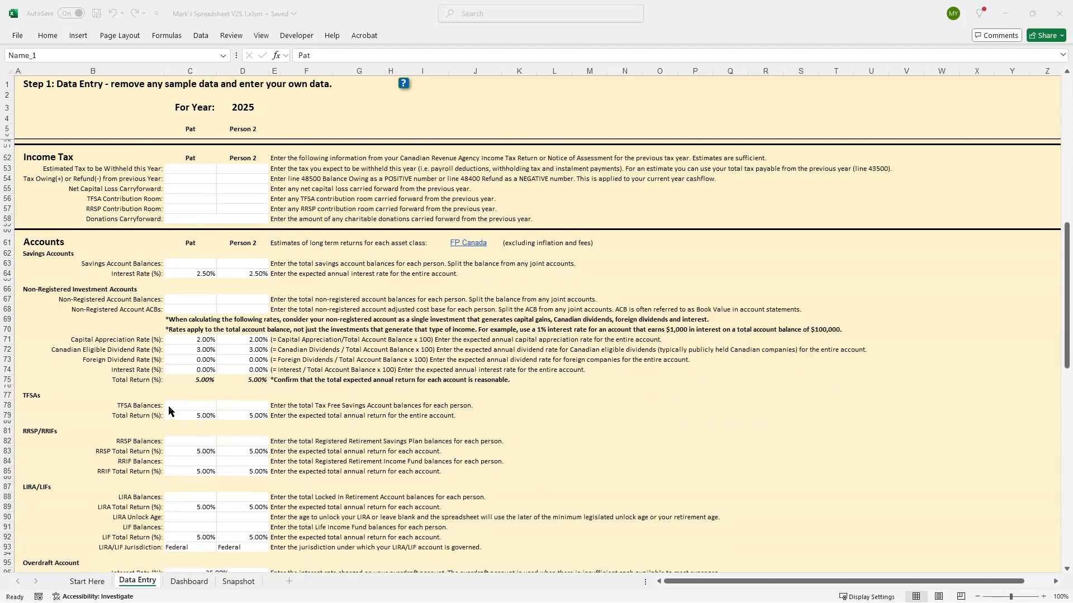
scroll(169, 407, down, 2)
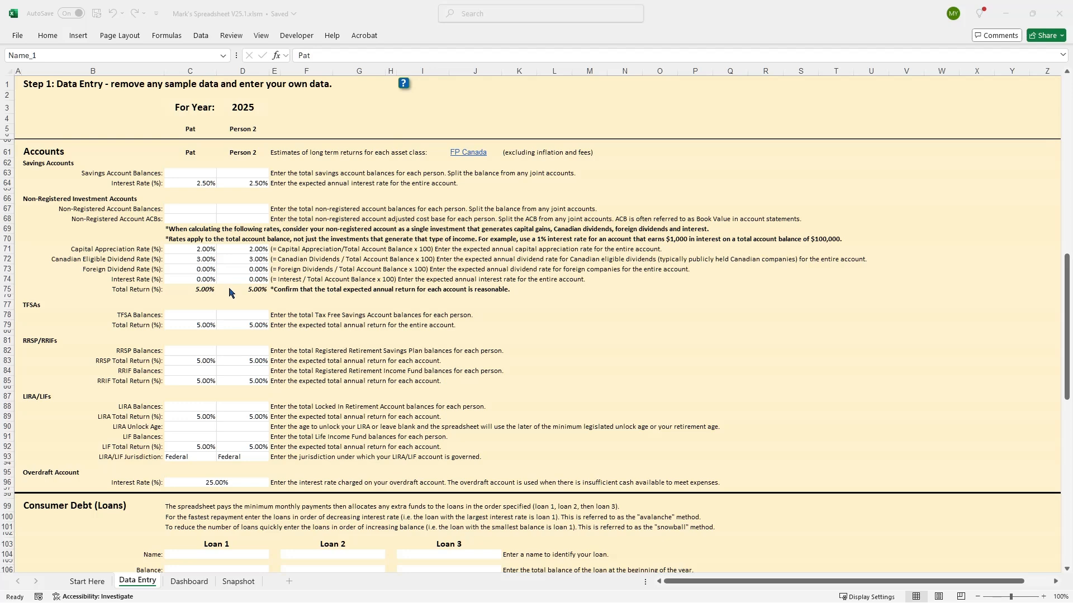
scroll(216, 394, down, 5)
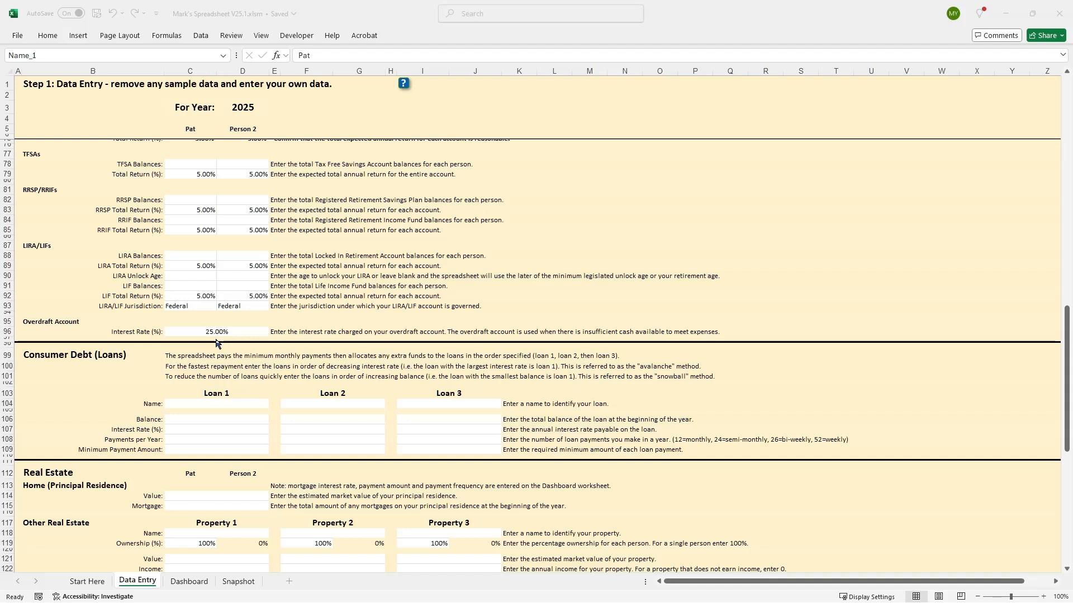
scroll(217, 343, down, 5)
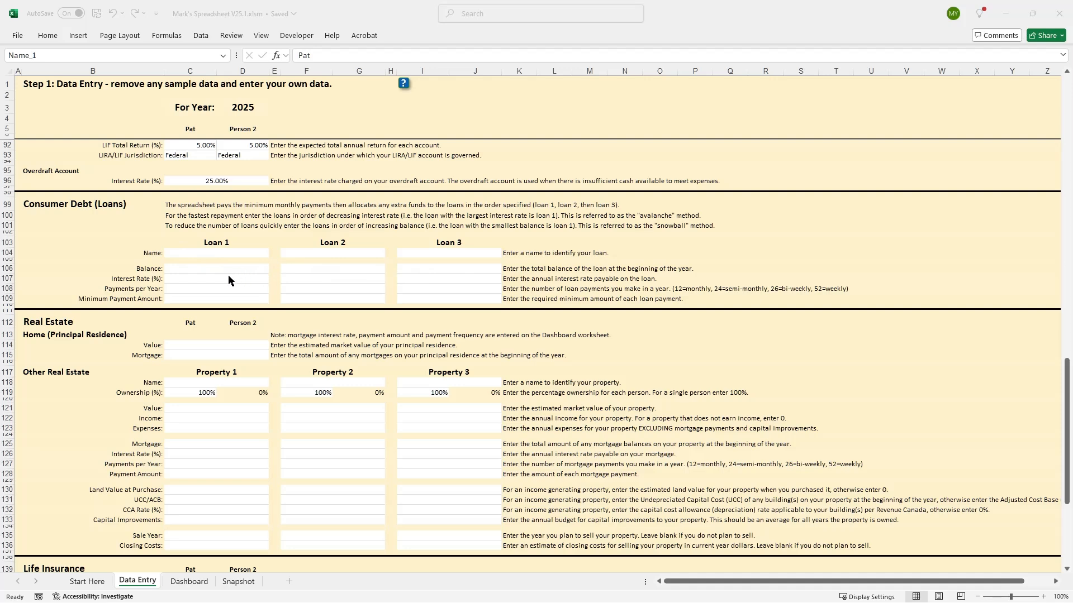
scroll(228, 276, down, 3)
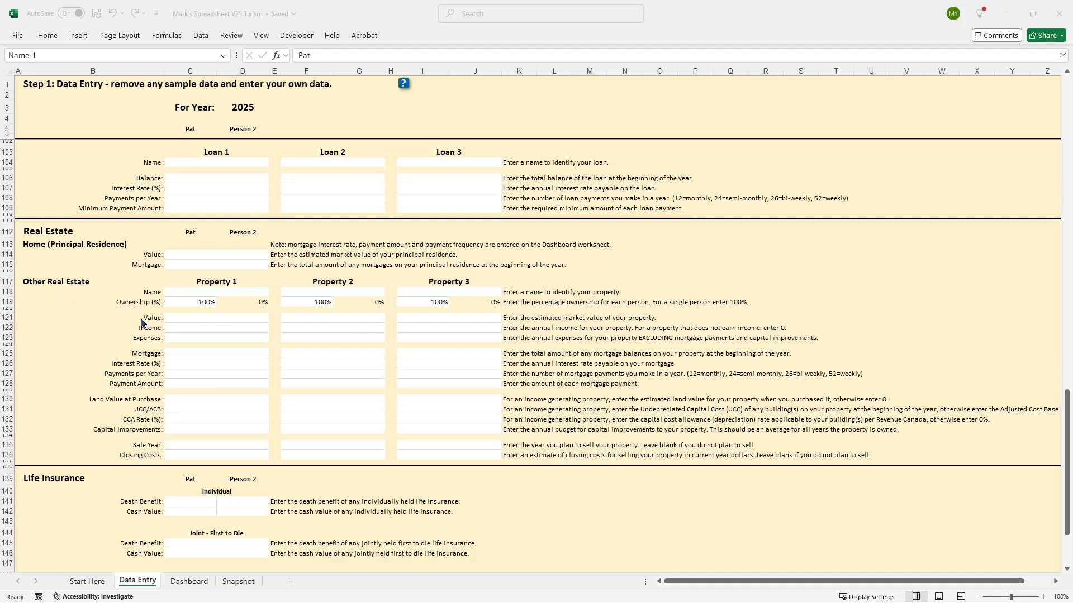
scroll(142, 324, down, 2)
scroll(142, 324, down, 5)
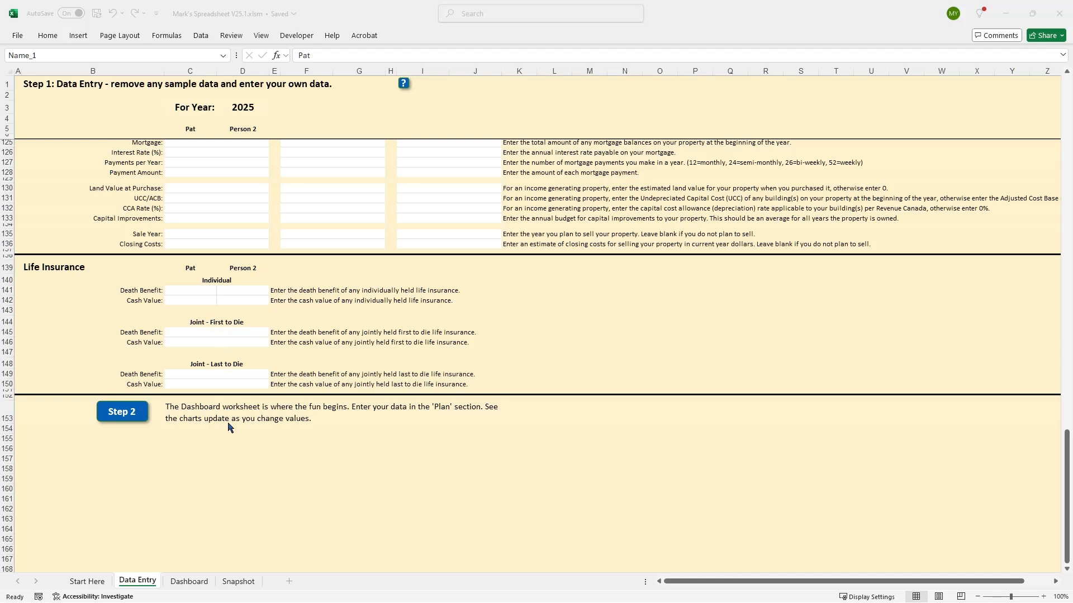
Go to the Dashboard worksheet and read the notes on Retirement Age, Annual Budget and Emergency Fund.
click(121, 418)
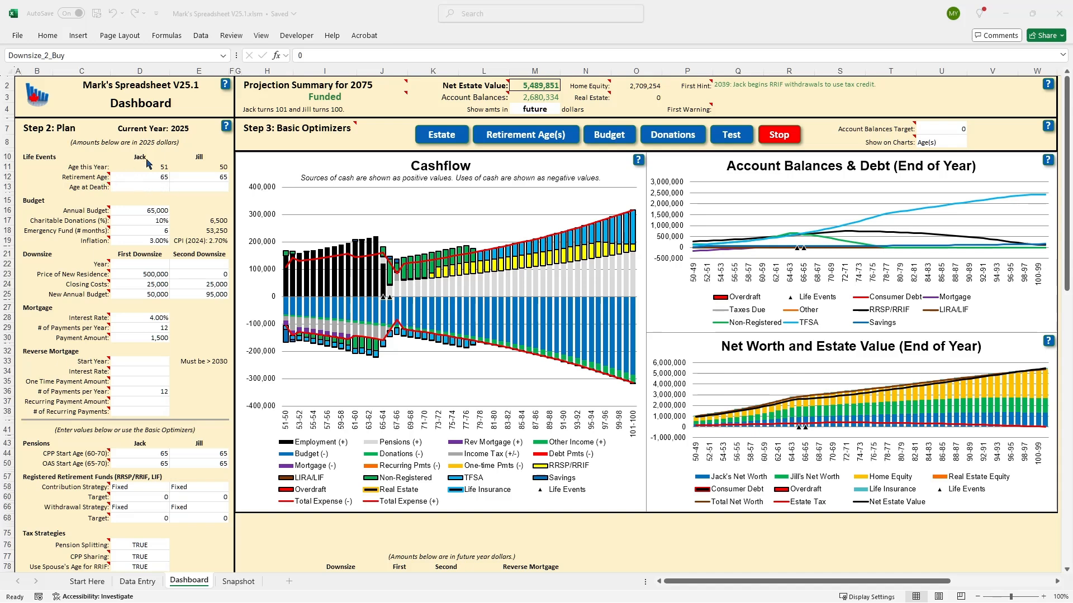
mouse_move(103, 176)
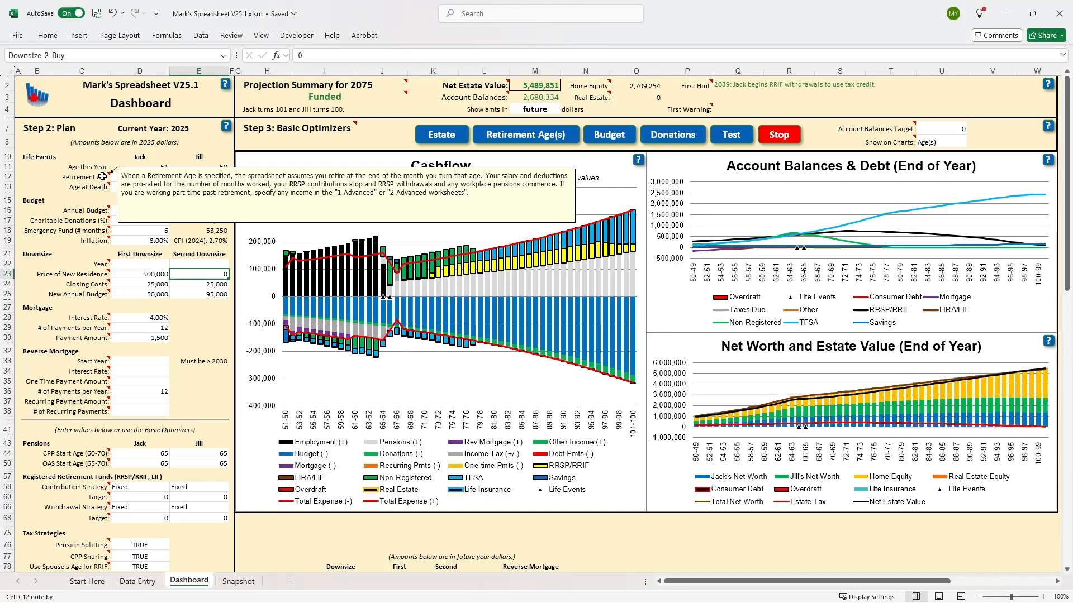
mouse_move(100, 210)
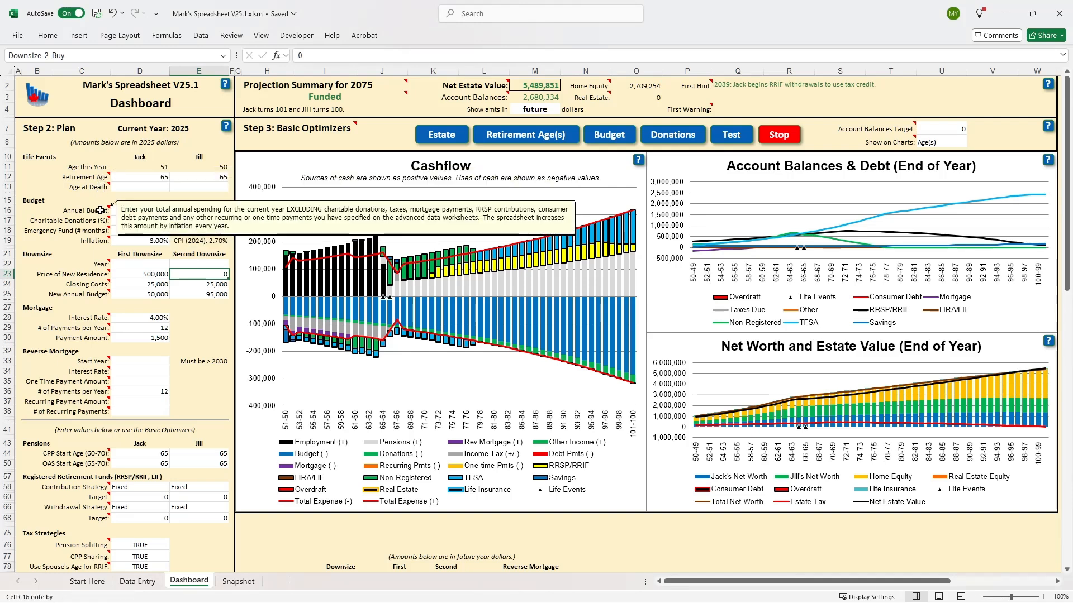
mouse_move(102, 231)
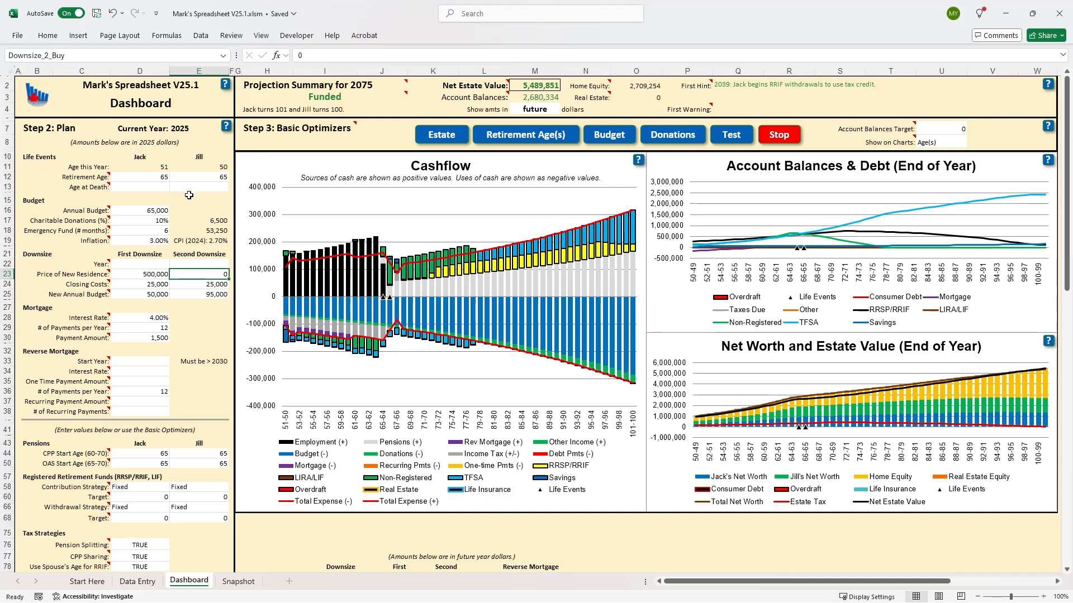
Set the first person's age at death to 80 and examine the net worth and estate value chart.
click(147, 188)
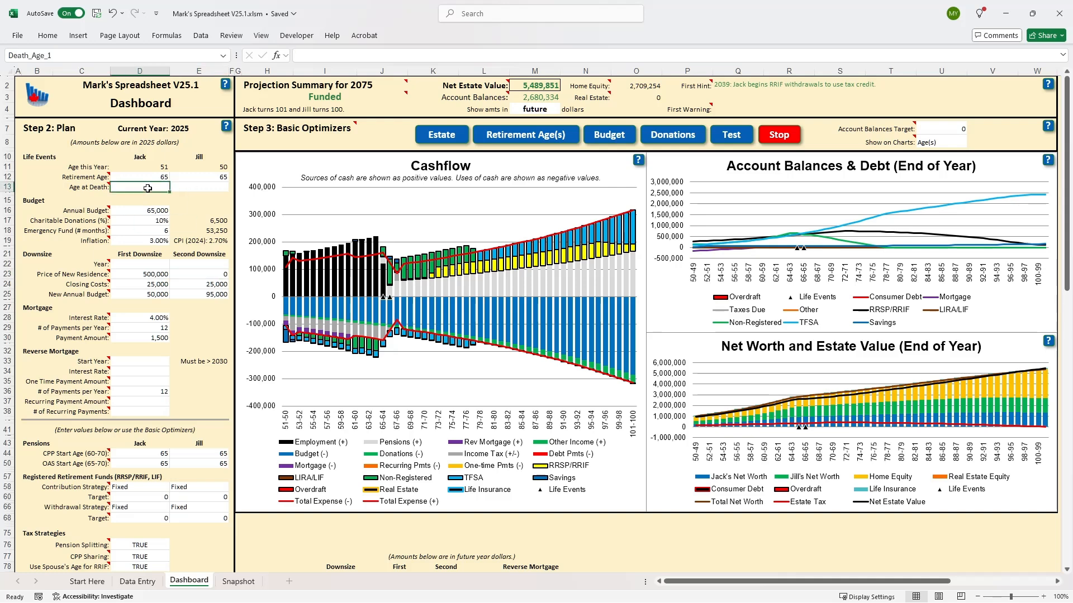
text(80)
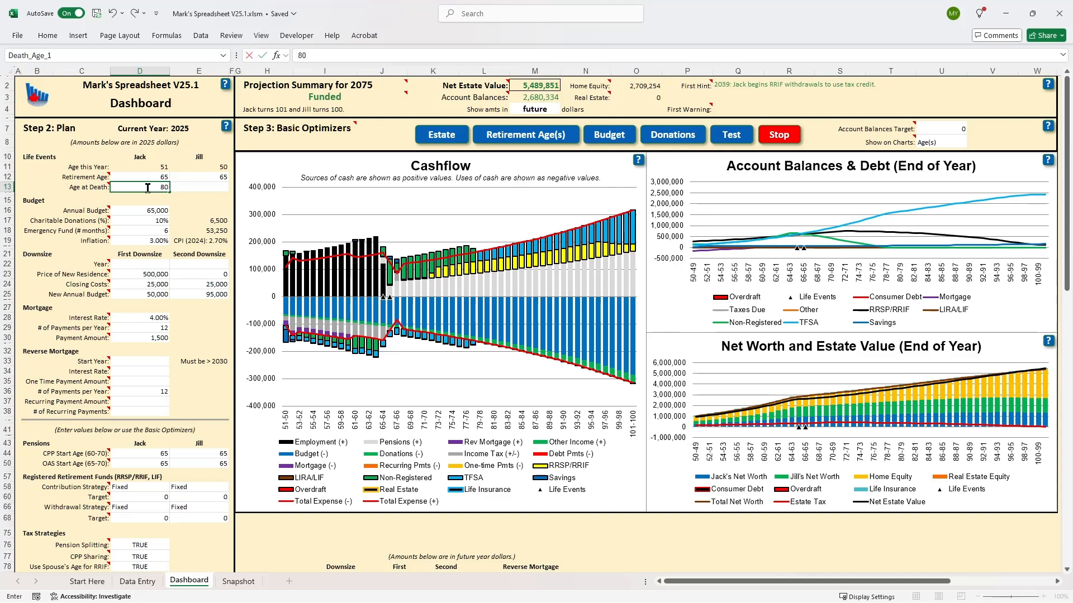
key(Return)
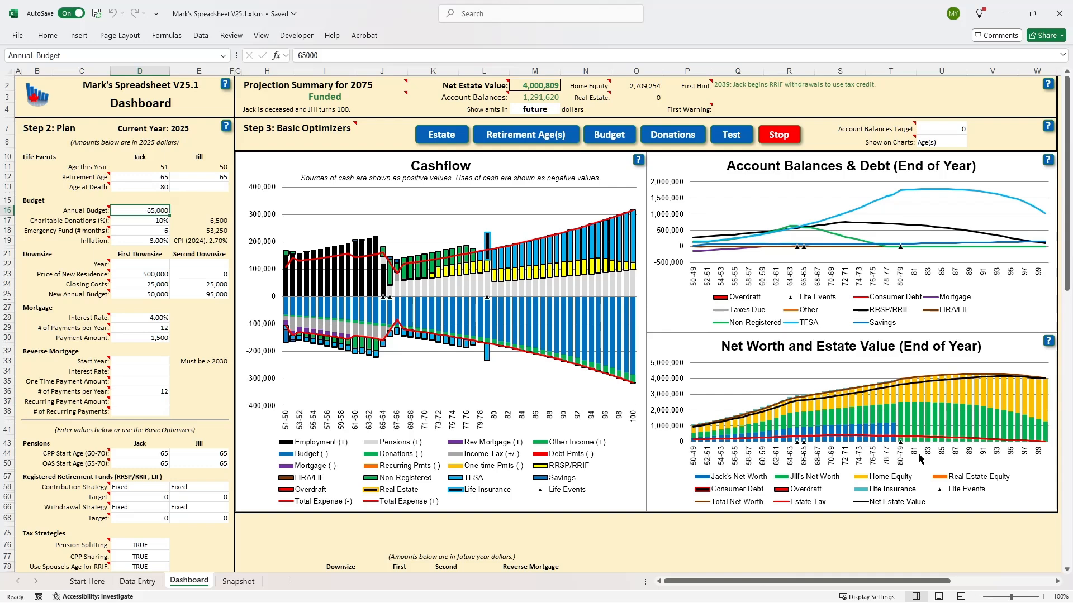
mouse_move(926, 397)
mouse_move(890, 400)
Set the age at death to 85 for both people in the plan's Life Events section.
click(153, 185)
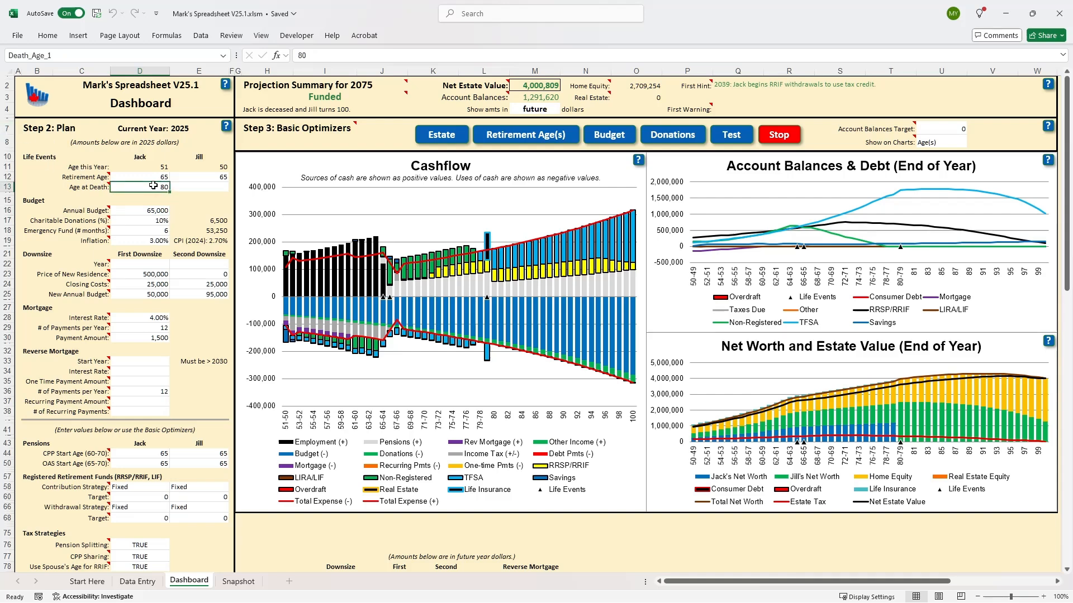
text(85)
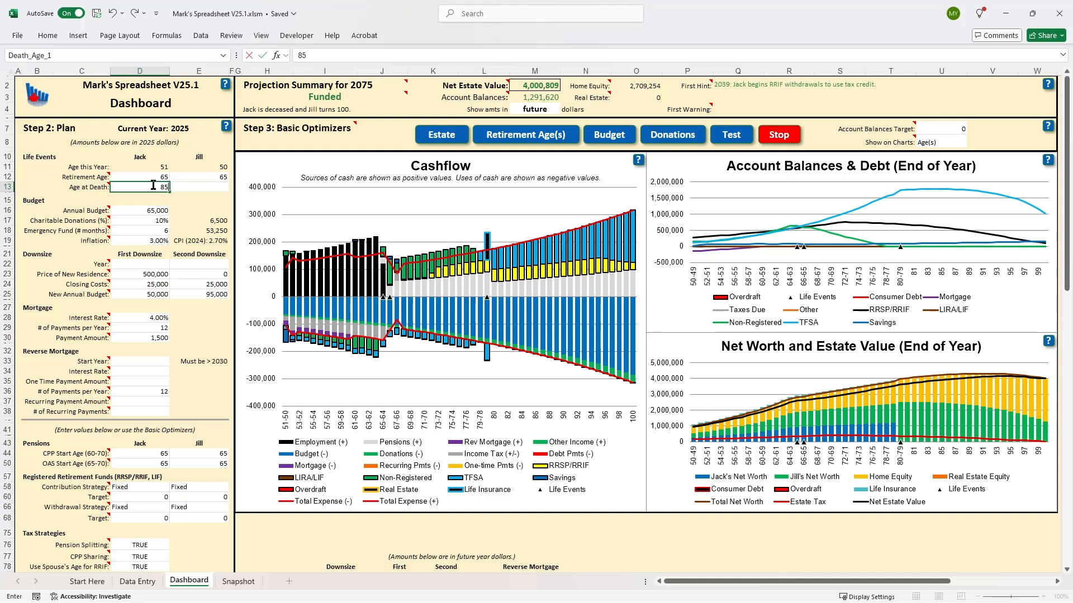
click(187, 188)
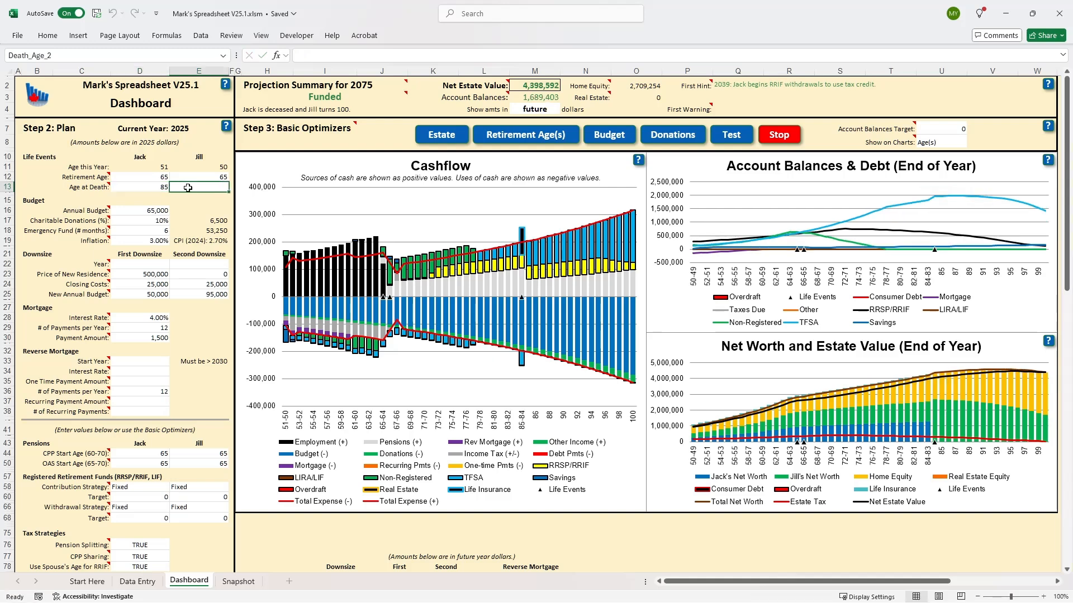
text(85)
key(Return)
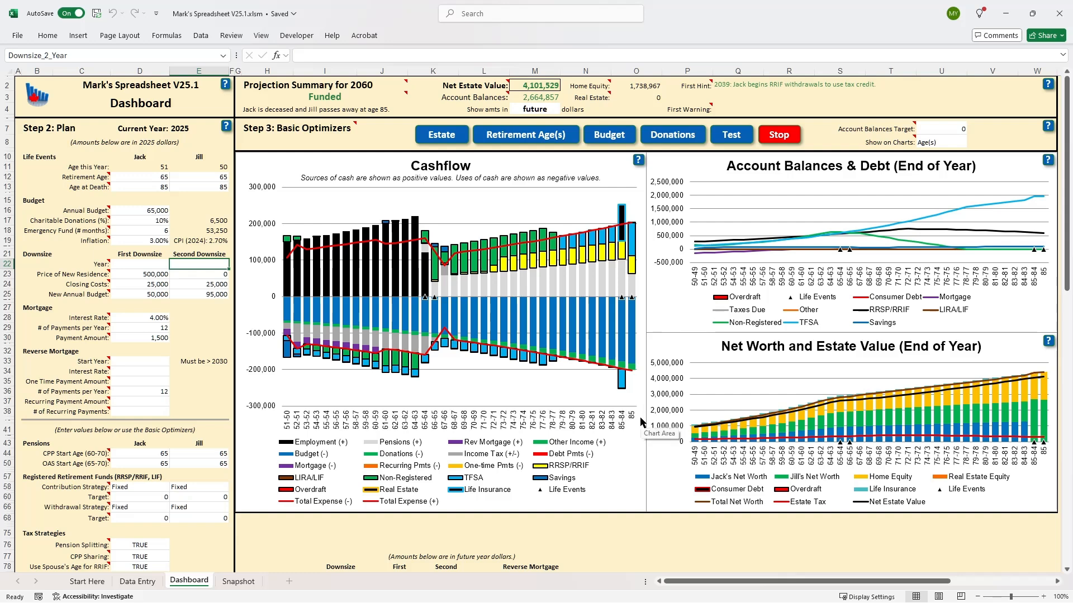
Switch the chart axis labels to Years, and return them to Age(s).
click(947, 142)
click(972, 143)
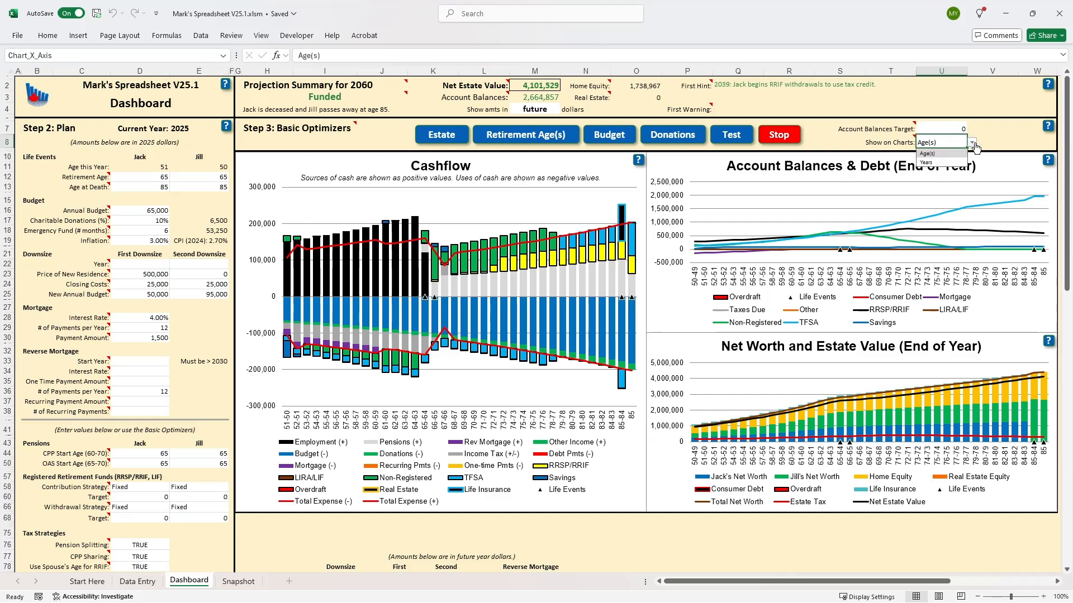
click(928, 163)
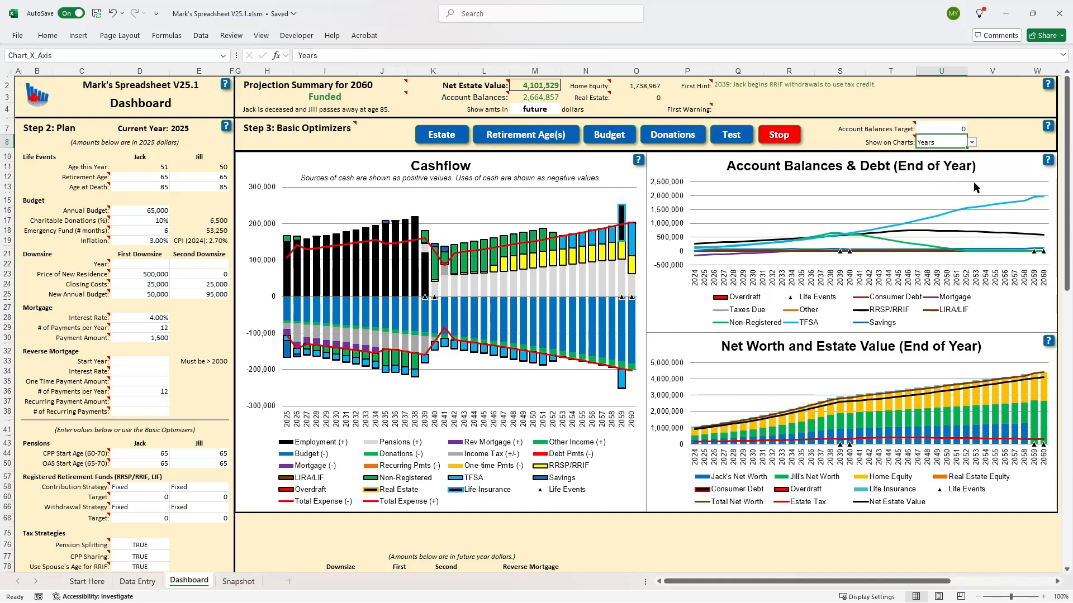
click(972, 144)
click(930, 152)
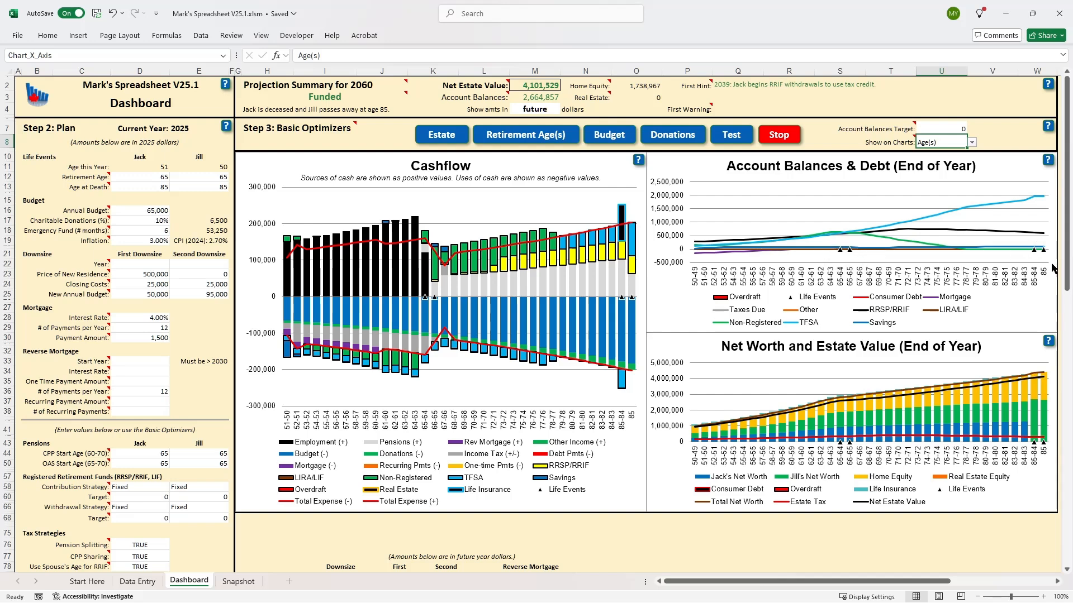
Clear the age at death for both people in the plan.
mouse_move(1047, 257)
click(157, 189)
double_click(157, 189)
key(BackSpace)
key(BackSpace)
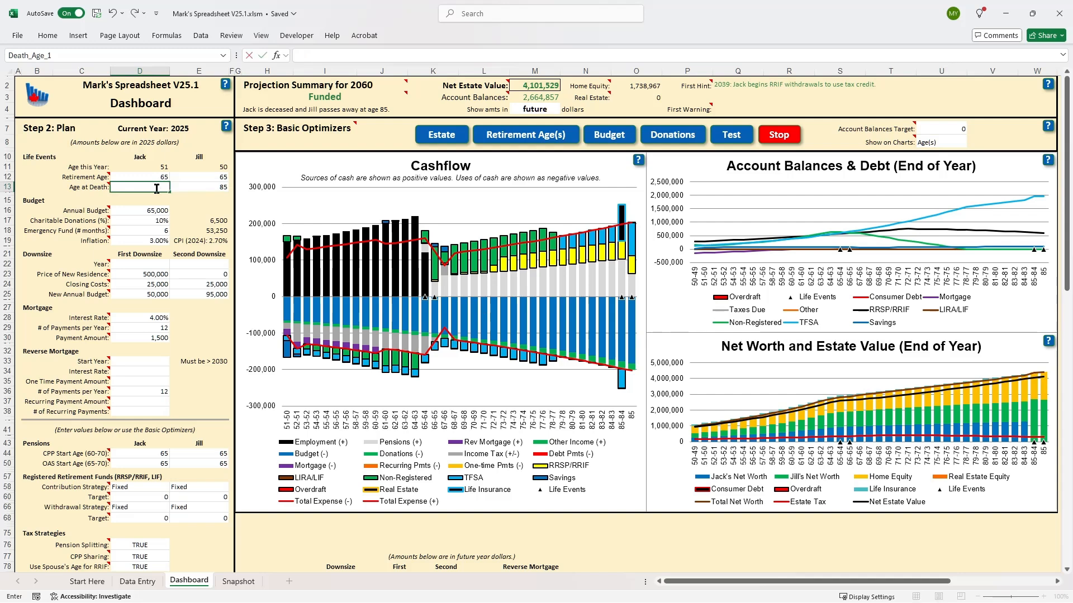
click(199, 187)
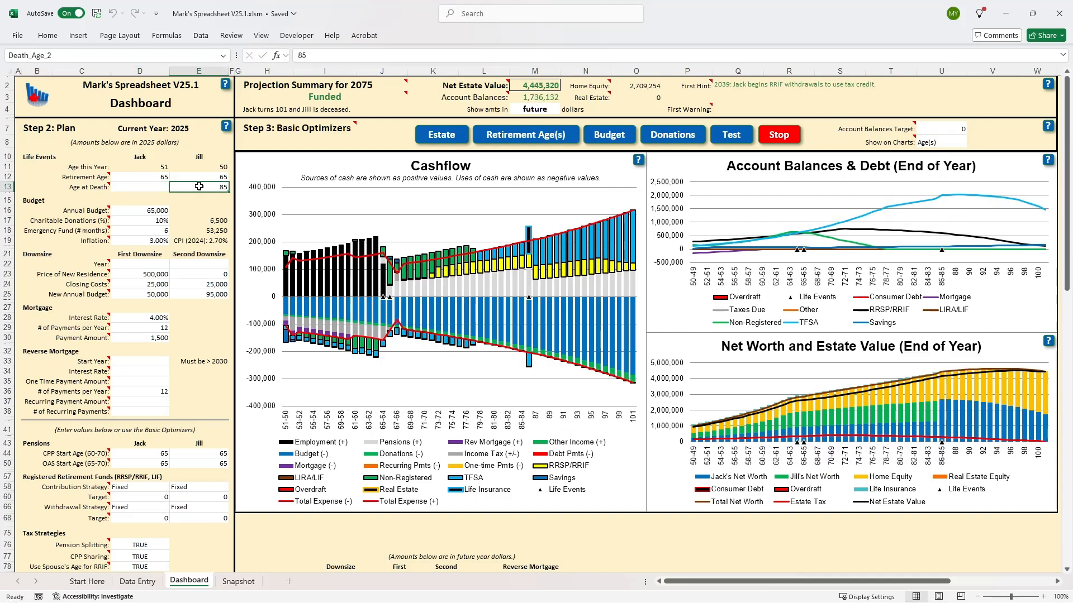
key(BackSpace)
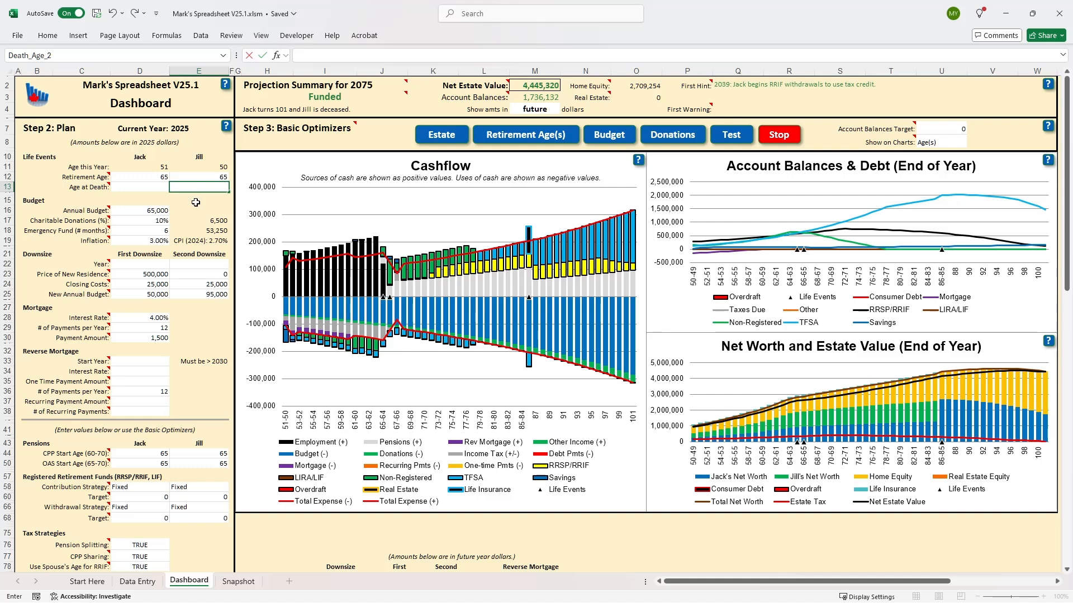
key(ctrl+Return)
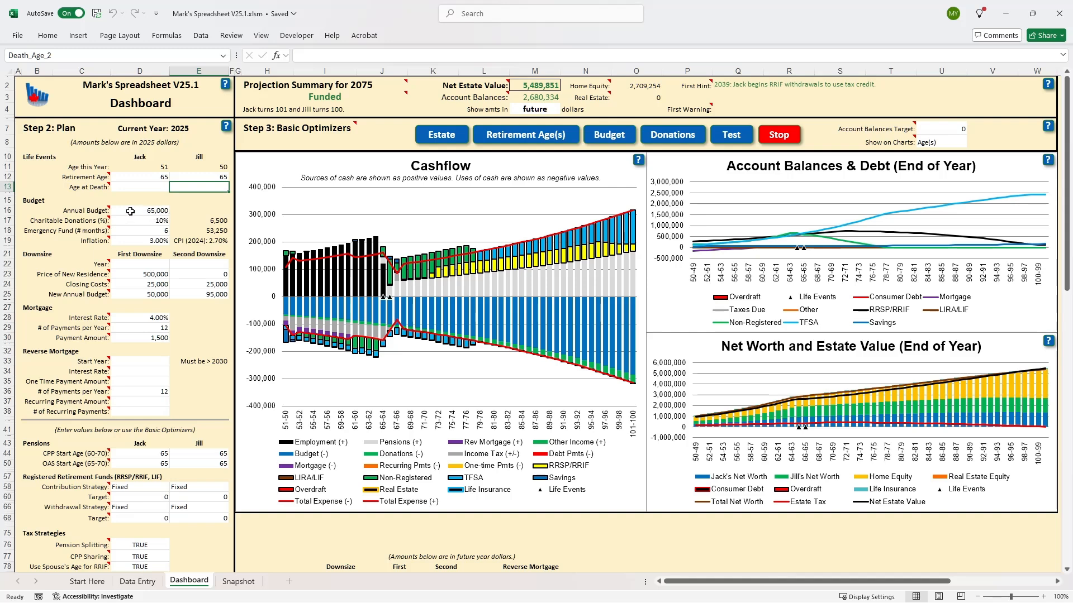
Set the first downsize year to 2040 and the second downsize year to 2060.
mouse_move(85, 212)
mouse_move(606, 351)
click(152, 265)
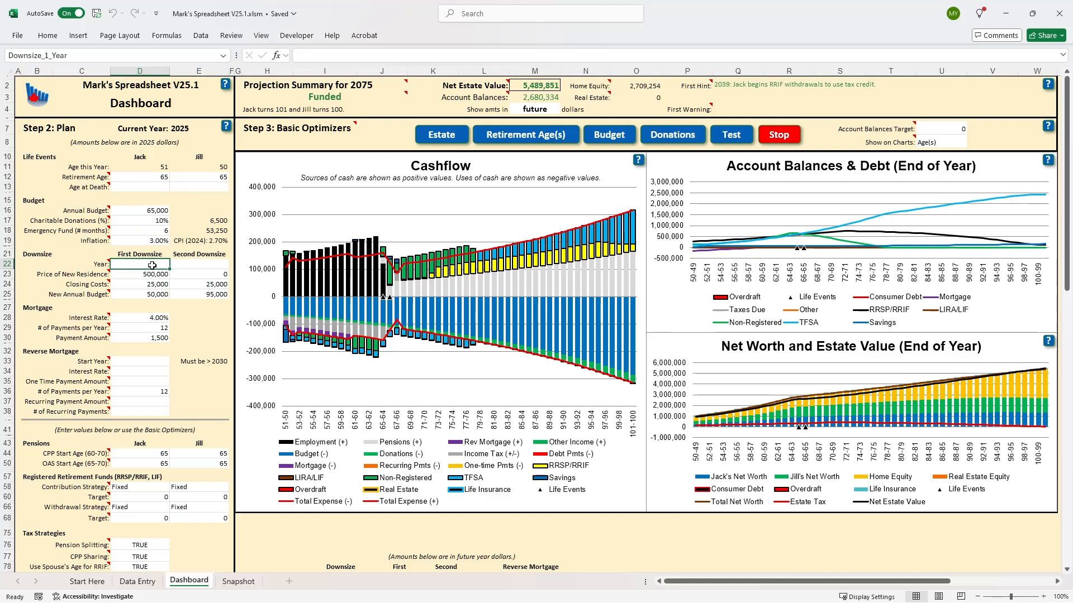
text(2)
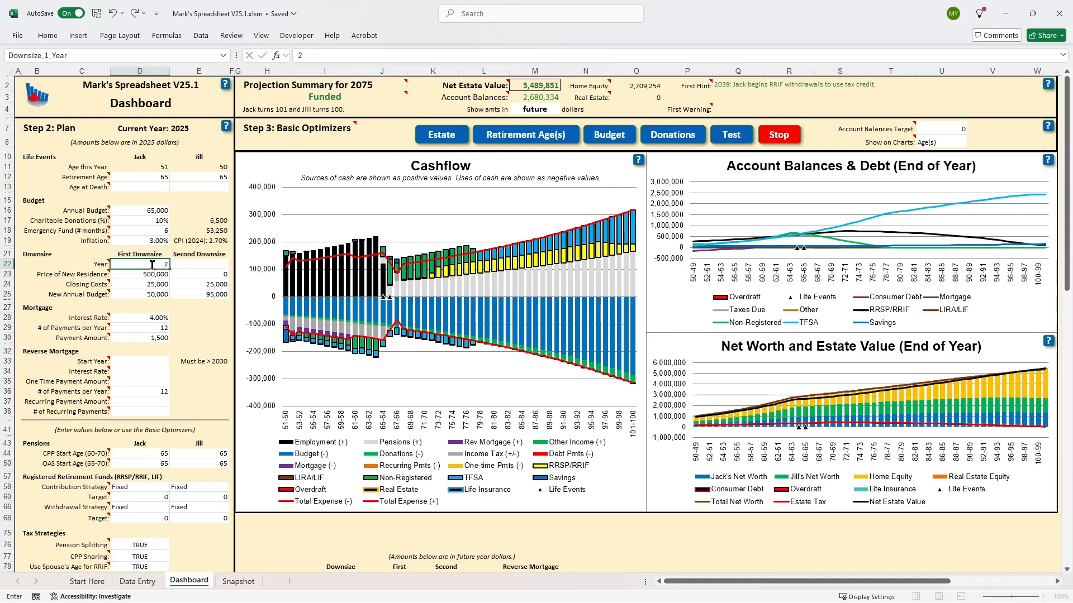
text(040)
click(191, 264)
text(2)
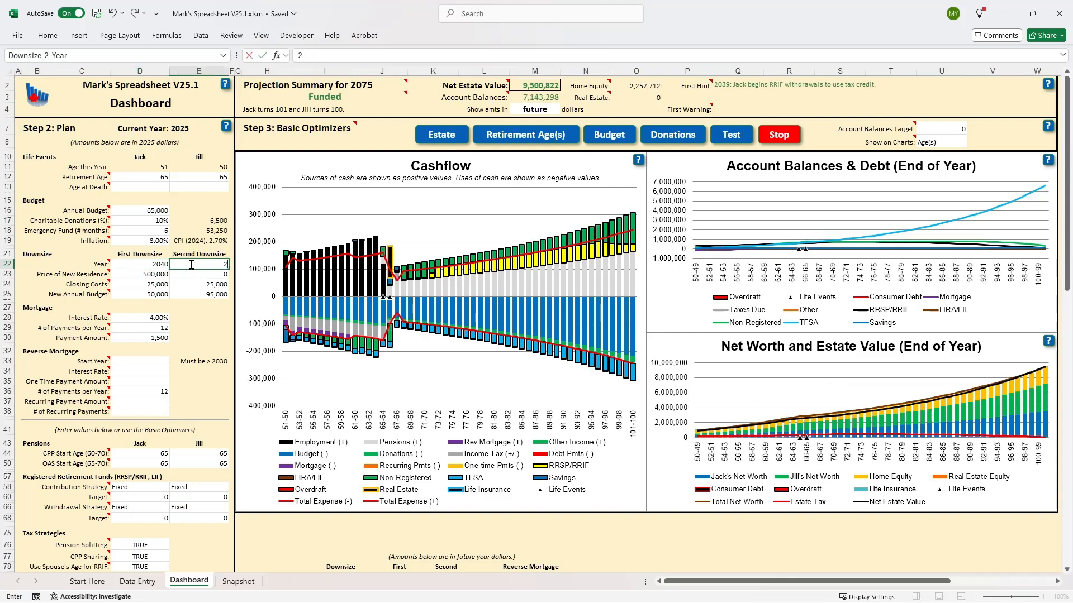
text(060)
key(Return)
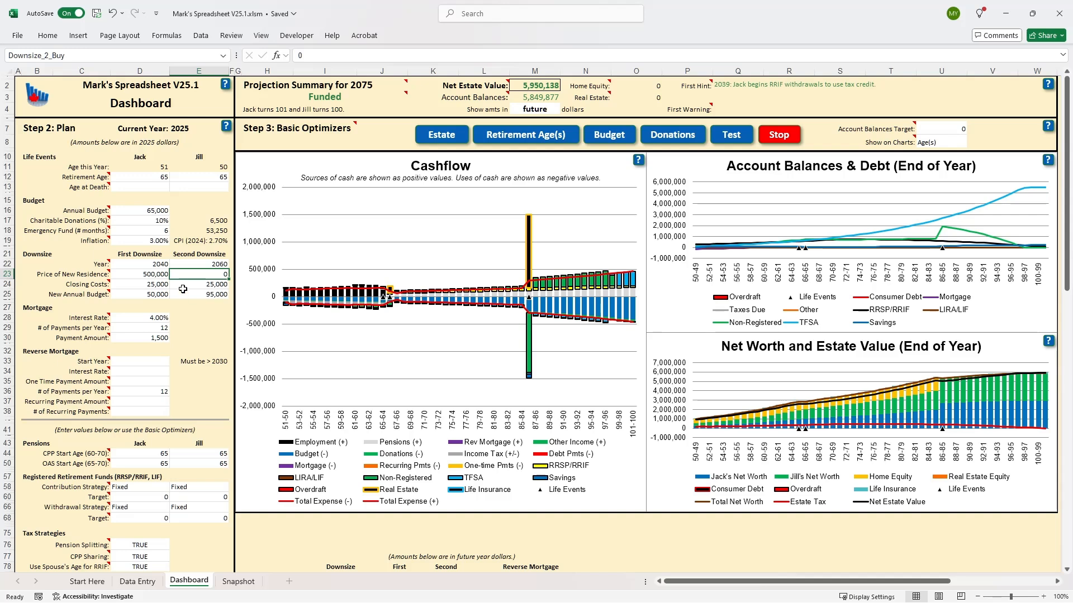
Clear the years of both the first and the second downsize in the plan.
click(167, 265)
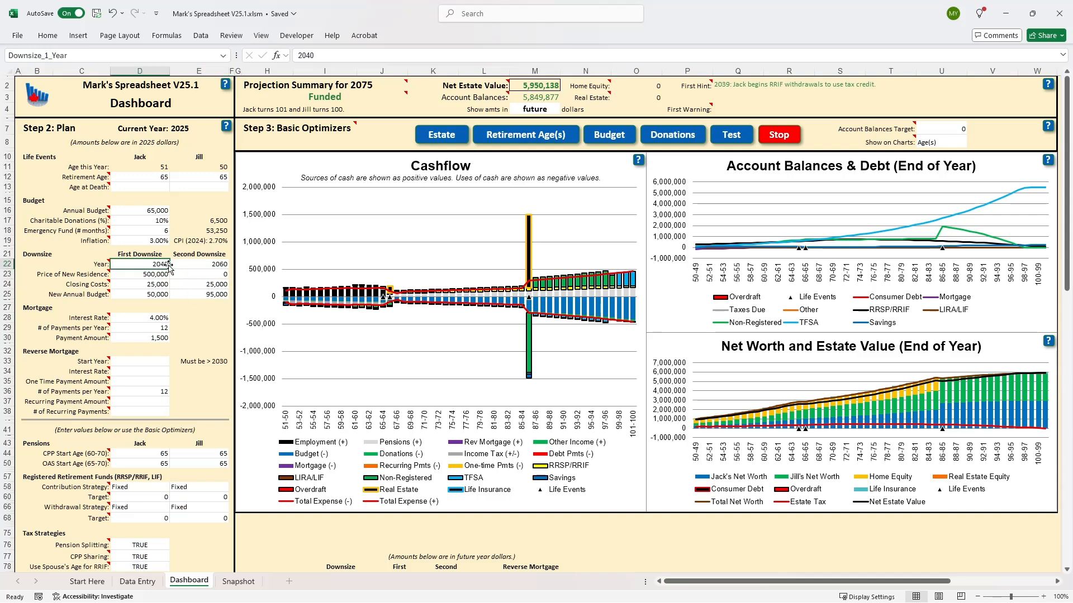
key(BackSpace)
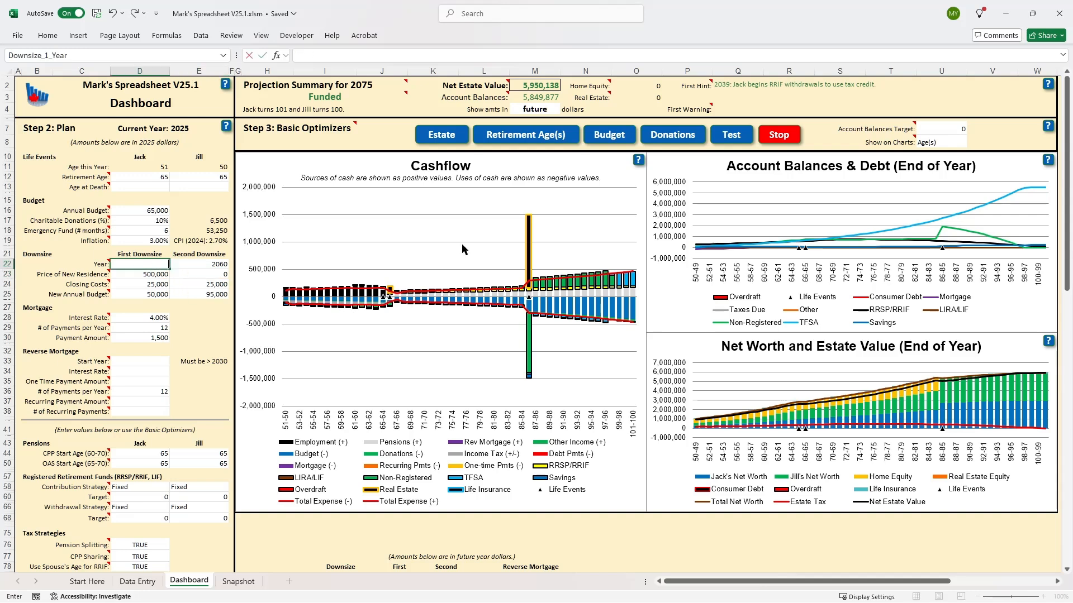
click(211, 264)
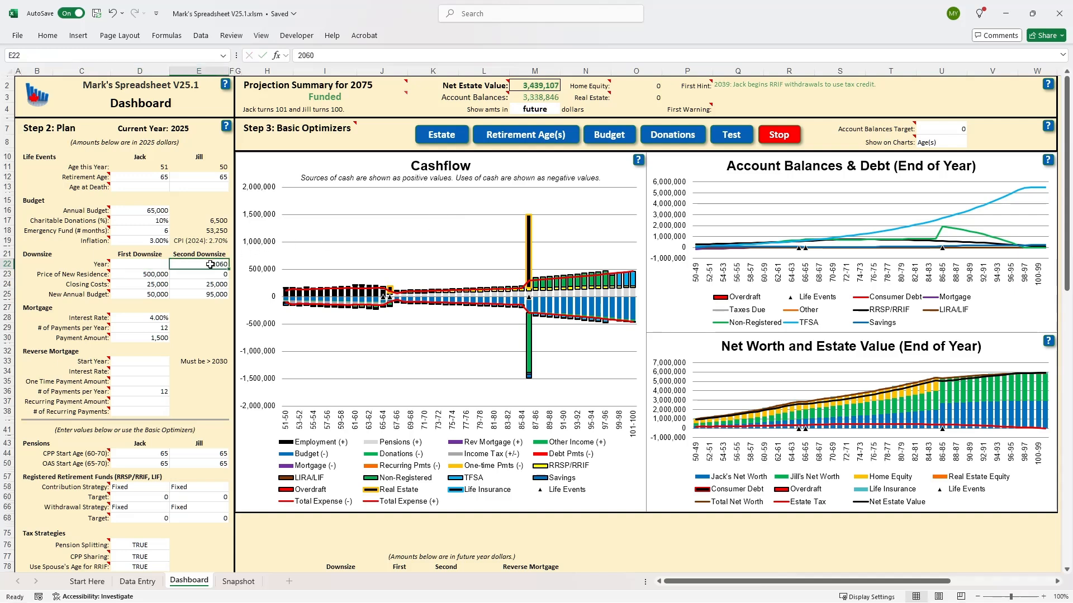
key(BackSpace)
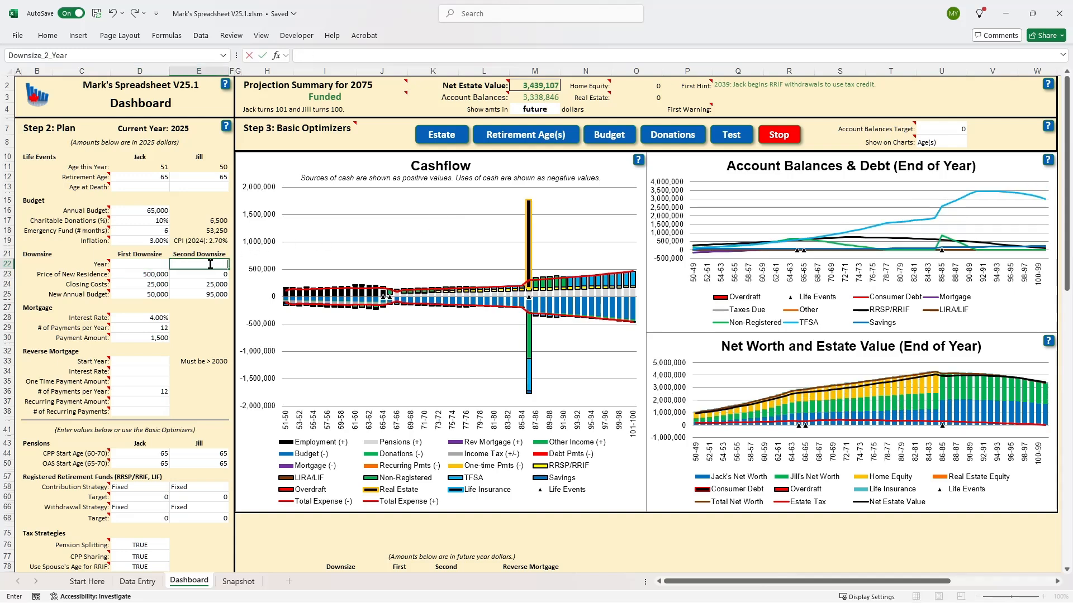
key(ctrl+Return)
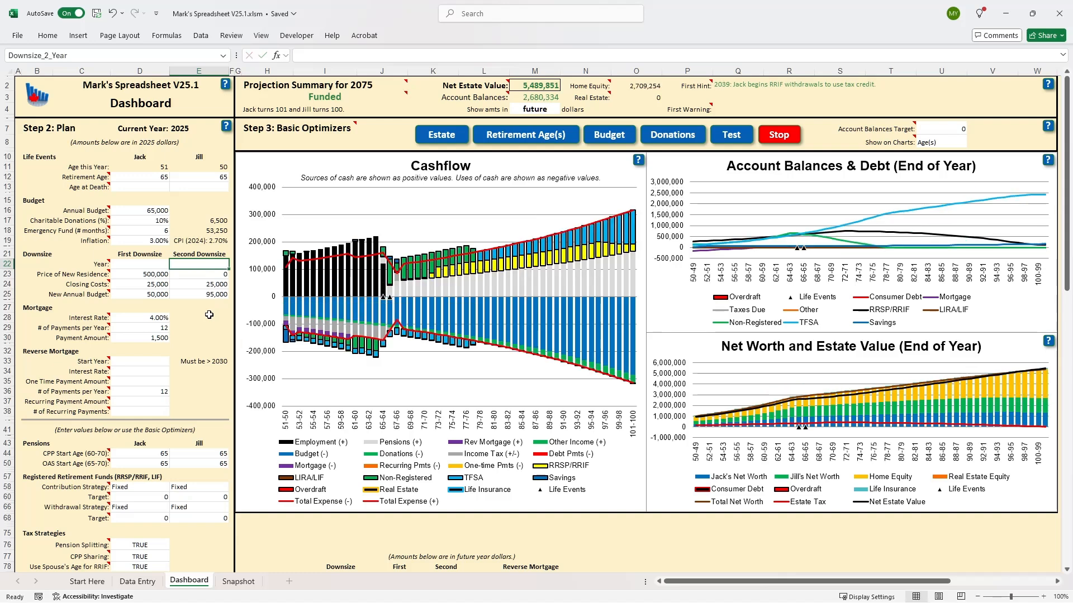
Set the first person's CPP start age to 60 in the Pensions section.
mouse_move(86, 321)
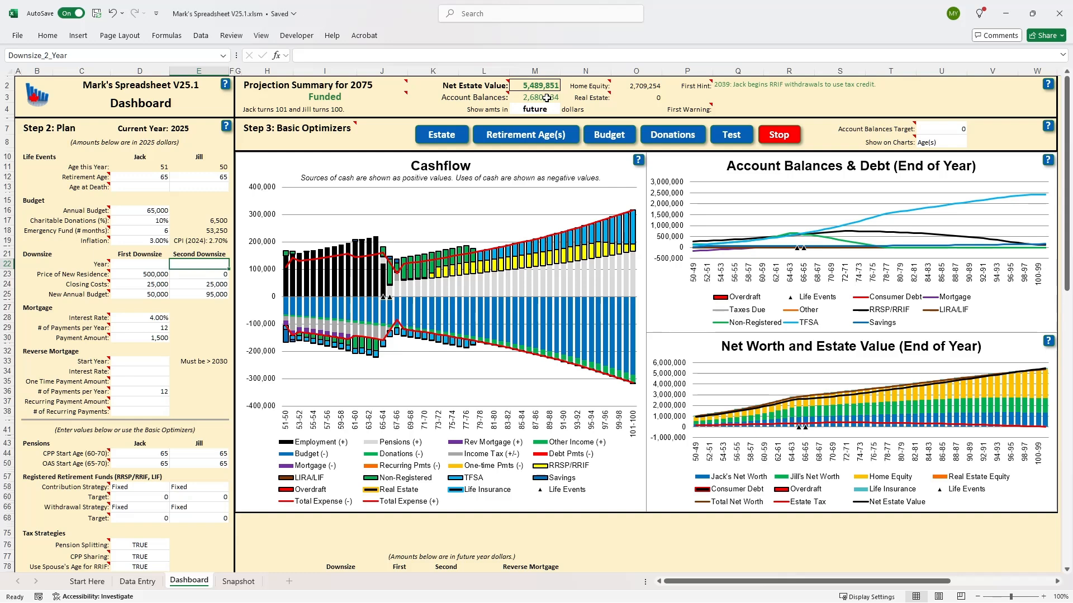
click(152, 453)
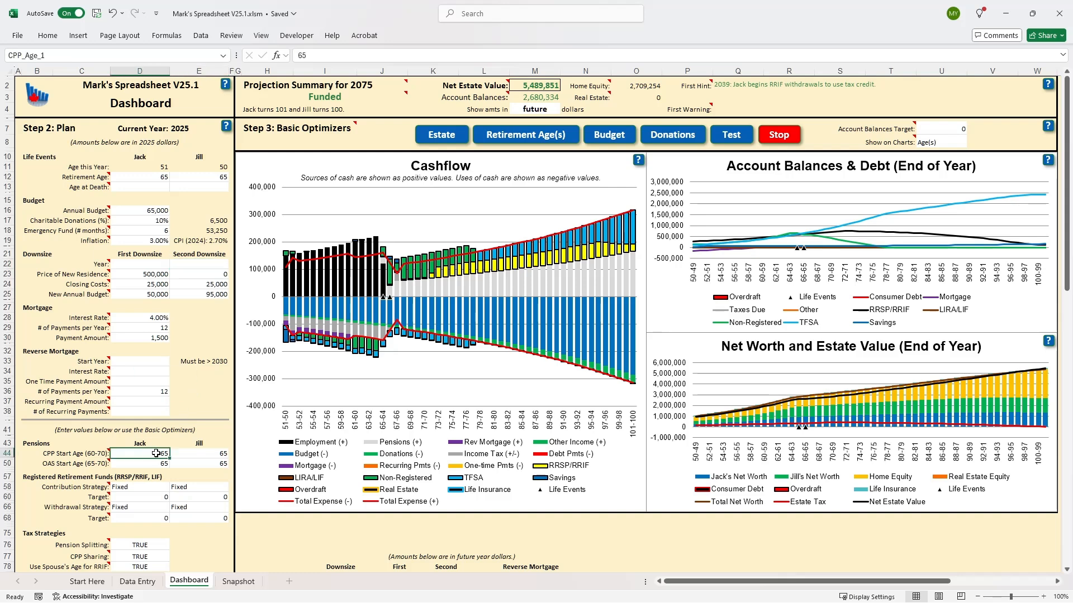
text(60)
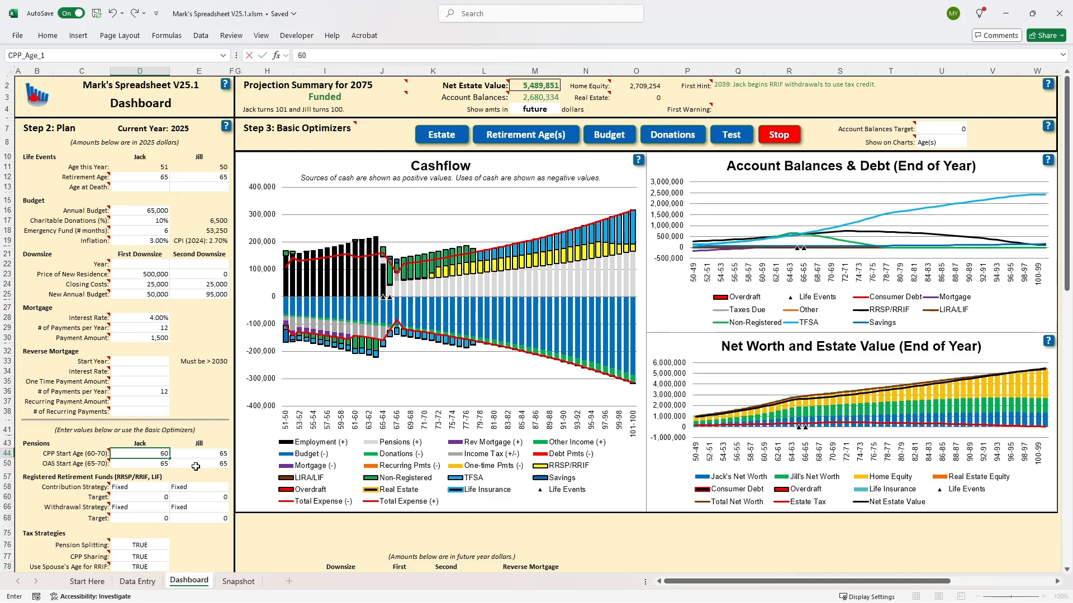
key(Return)
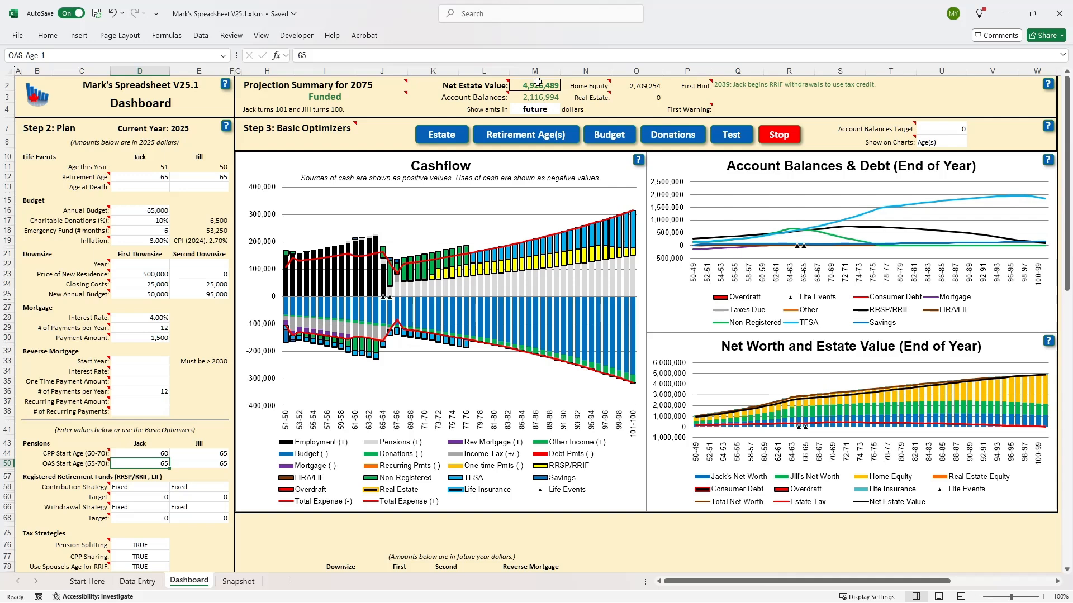
Set the first person's CPP start age to 70 to test a delayed pension.
click(159, 453)
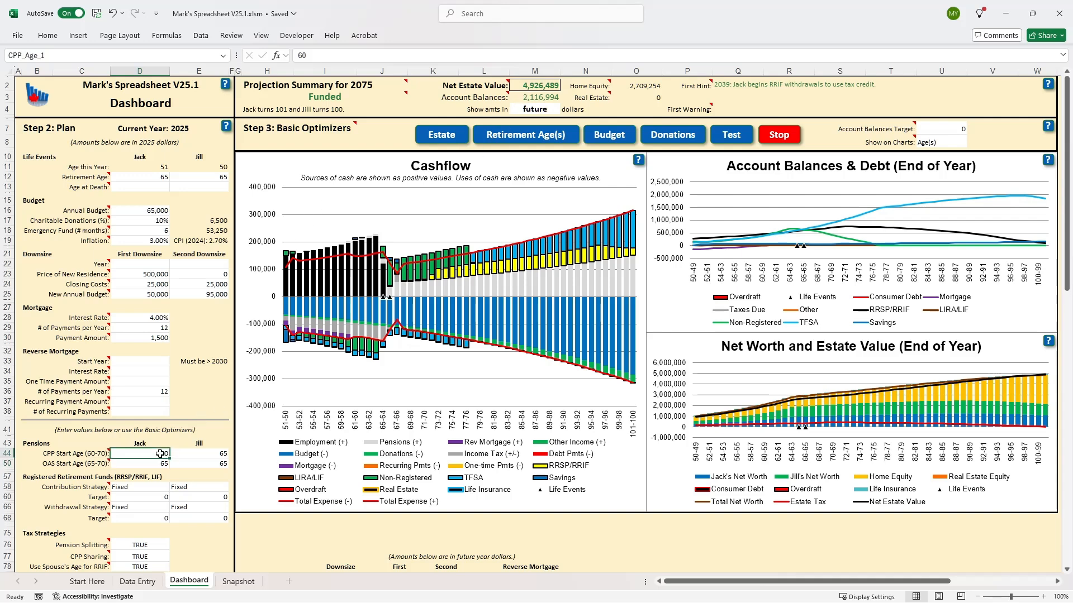
text(70)
key(Return)
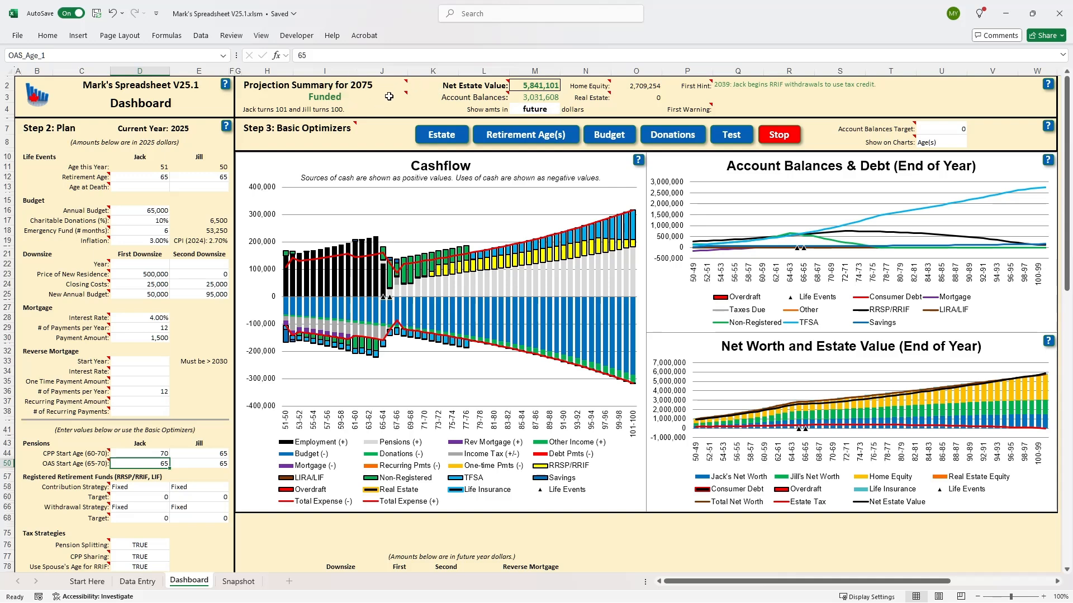
Show the projection summary amounts in current dollars, and return them to future dollars.
mouse_move(387, 96)
click(540, 108)
click(565, 110)
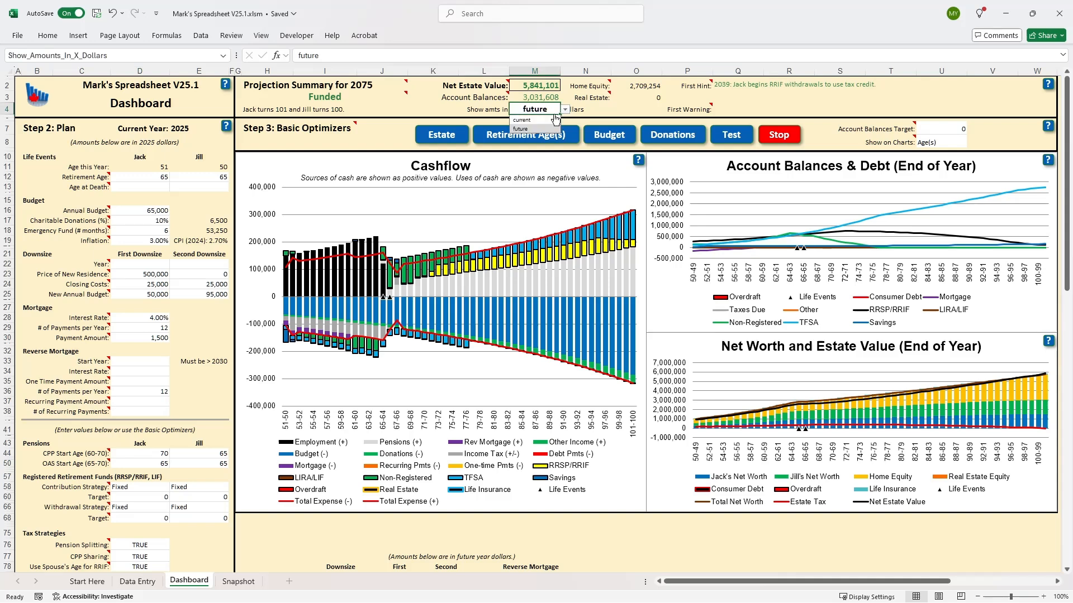
click(544, 121)
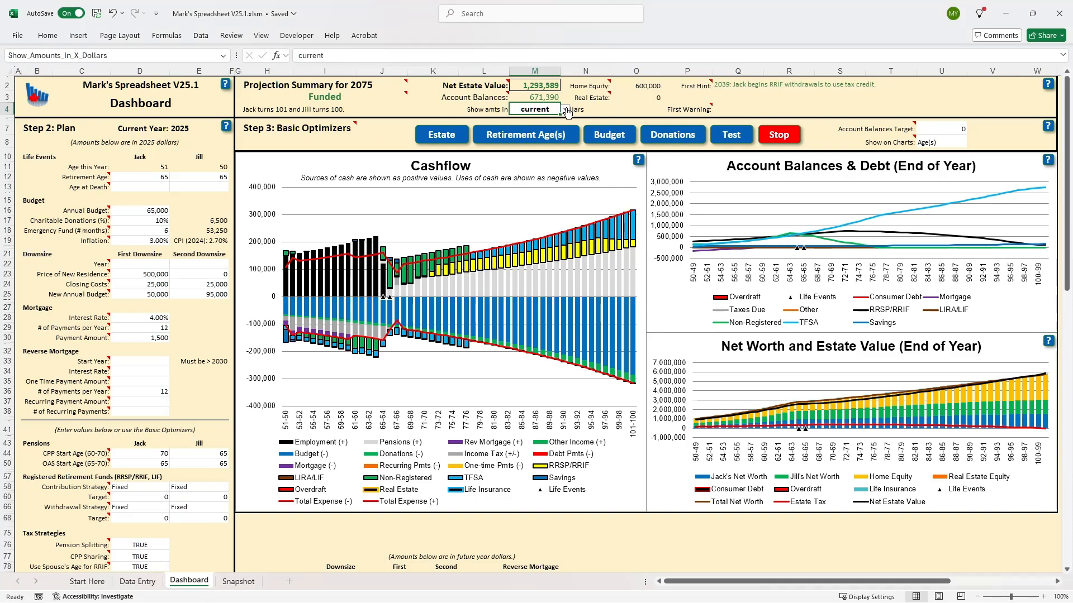
click(566, 110)
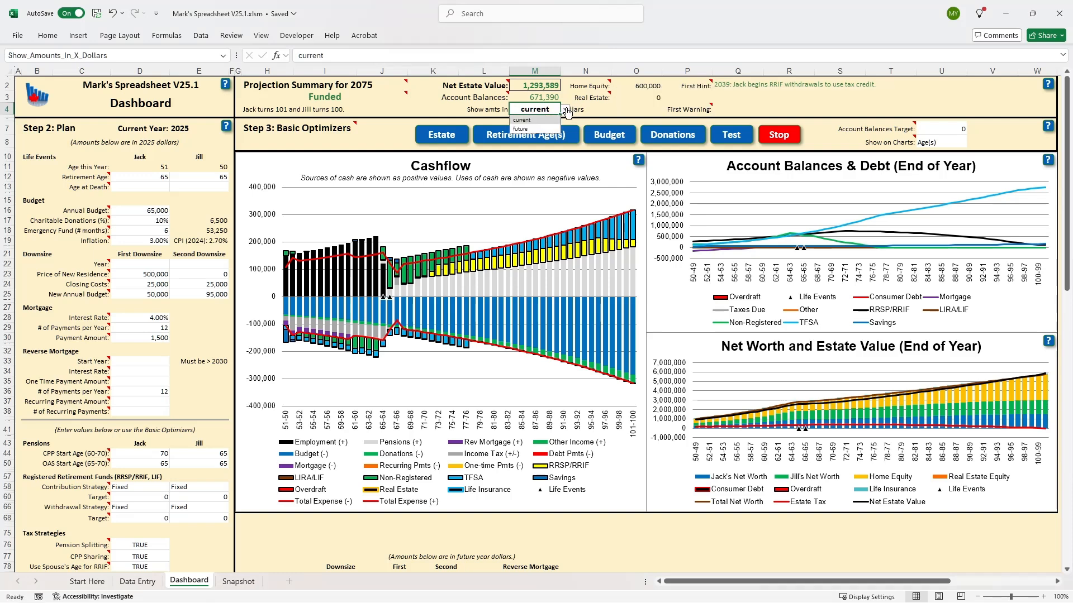
click(525, 129)
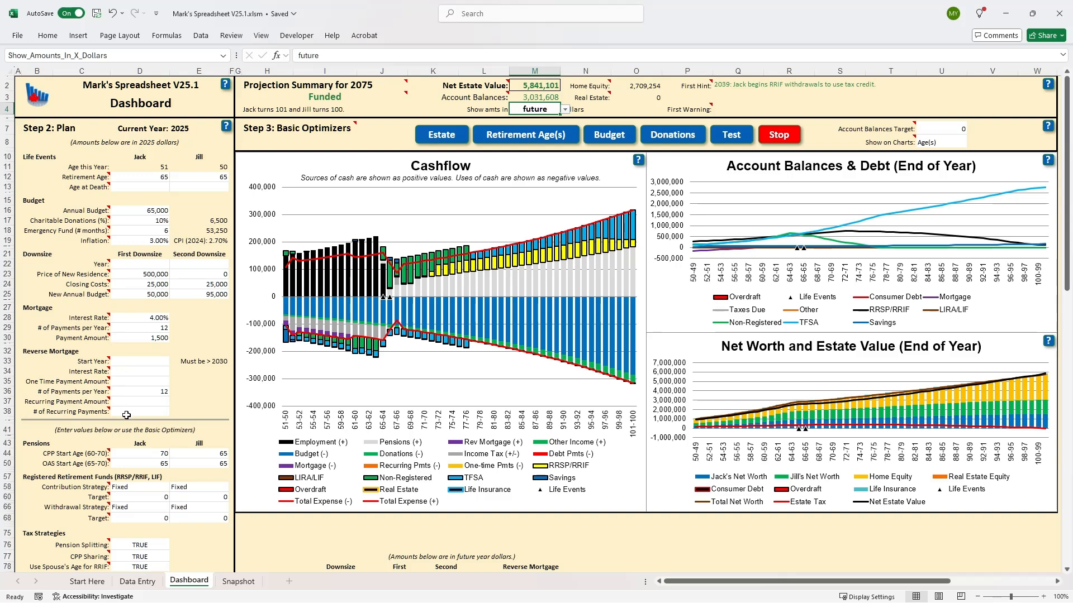
Return the first person's CPP start age to 65.
click(141, 454)
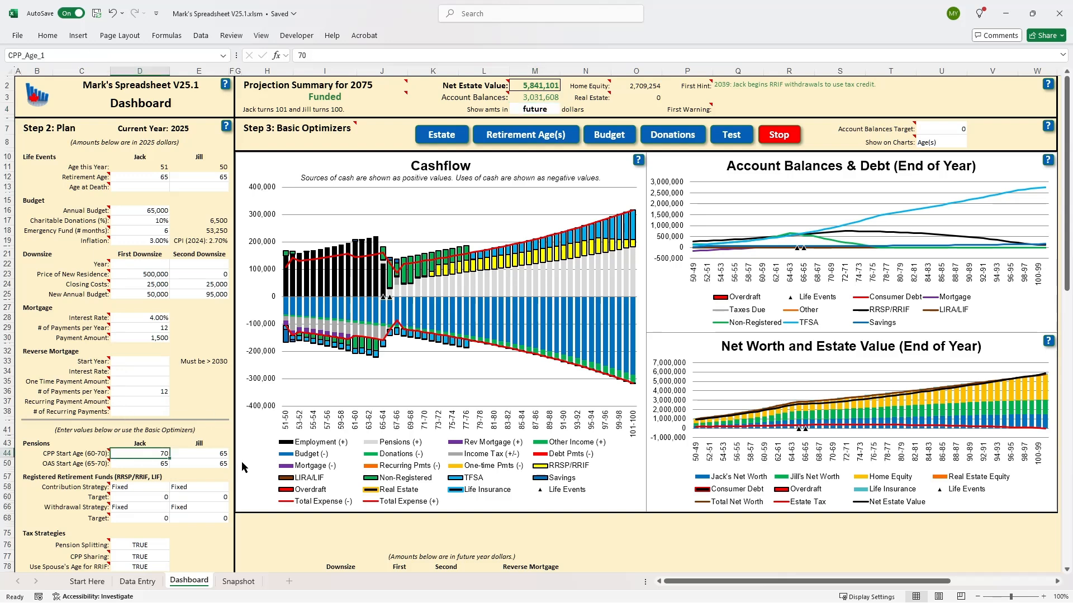
text(65)
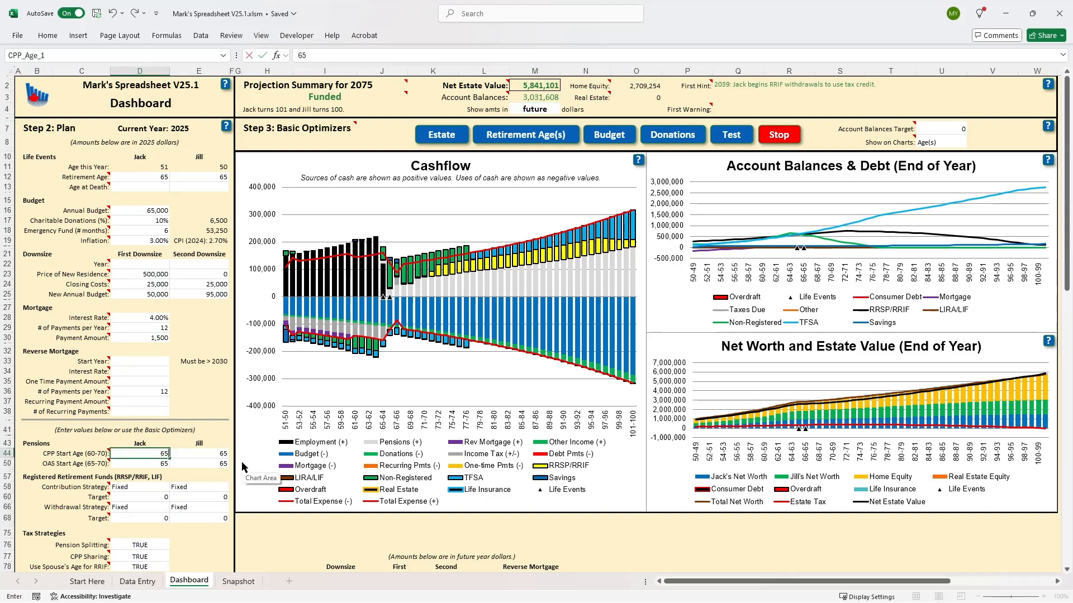
key(Return)
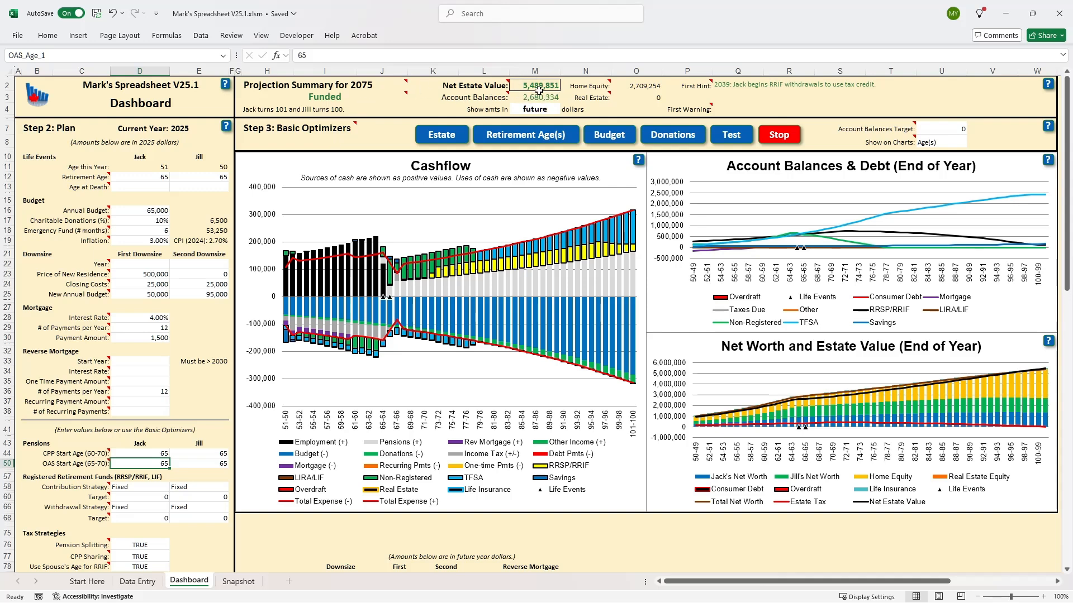
Run the Estate basic optimizer on the plan and review the projection summary and Cashflow chart.
mouse_move(367, 97)
click(439, 138)
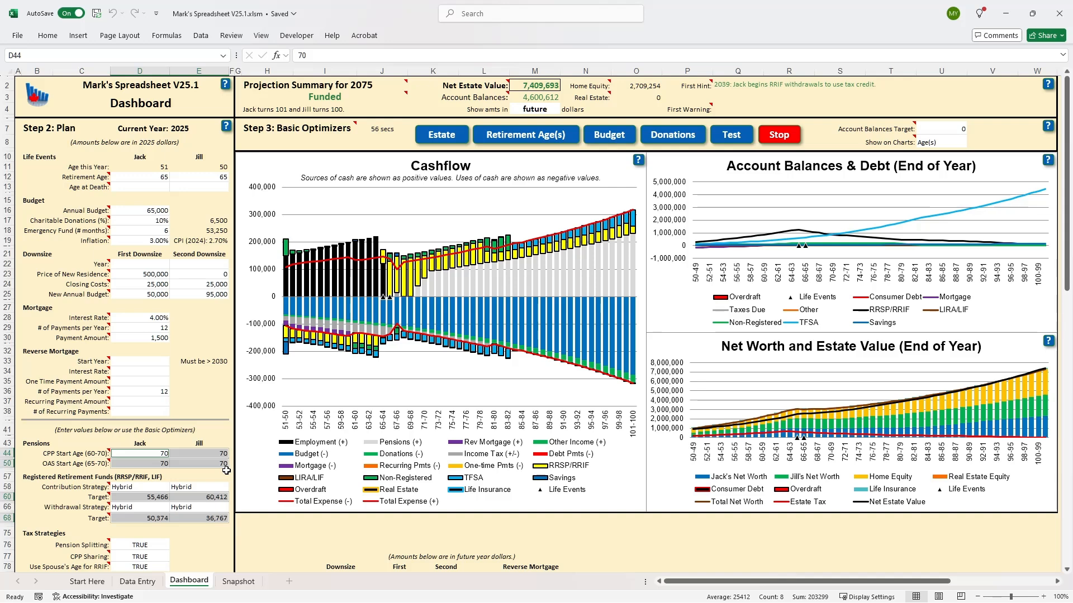
Set the annual budget in the plan's Budget section to 80,000.
mouse_move(377, 95)
mouse_move(566, 96)
mouse_move(461, 304)
mouse_move(541, 354)
mouse_move(458, 263)
mouse_move(469, 335)
mouse_move(480, 265)
click(148, 210)
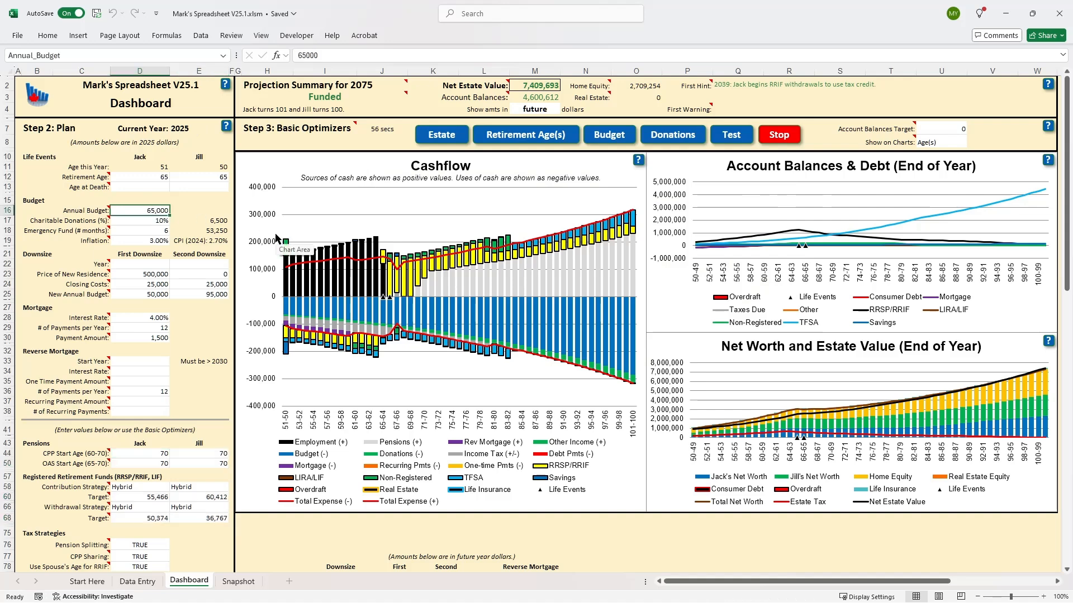
text(8)
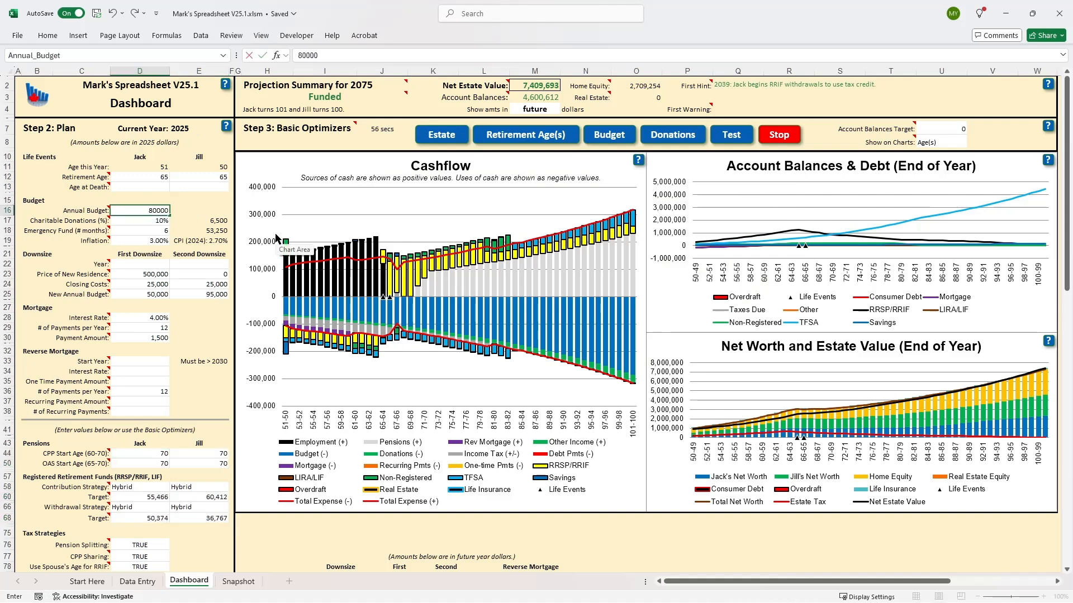
text(0,000)
key(Return)
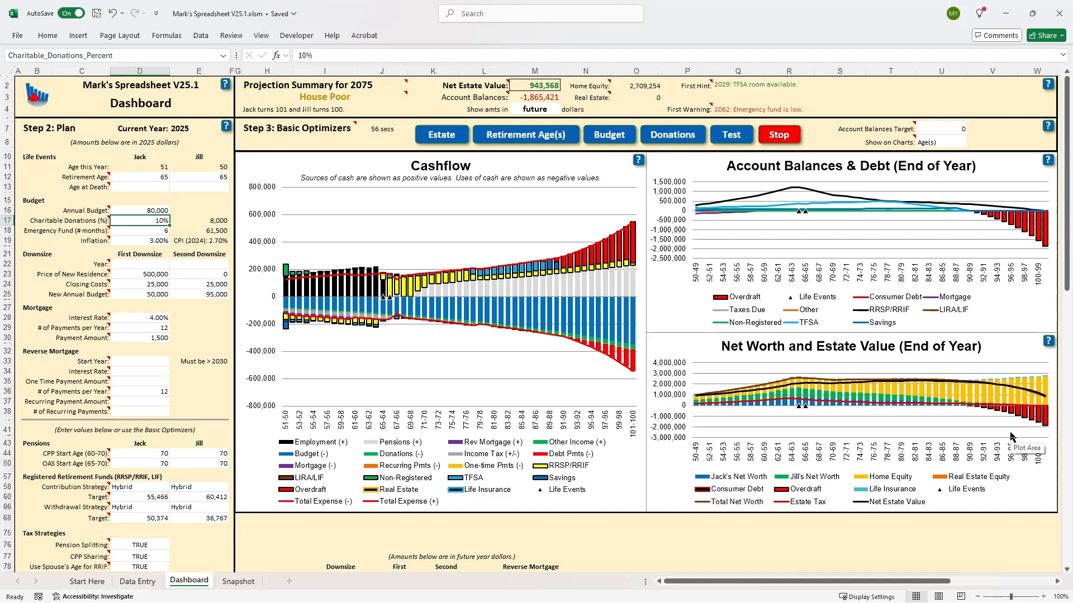
Raise the annual budget in the plan to 90,000.
click(152, 209)
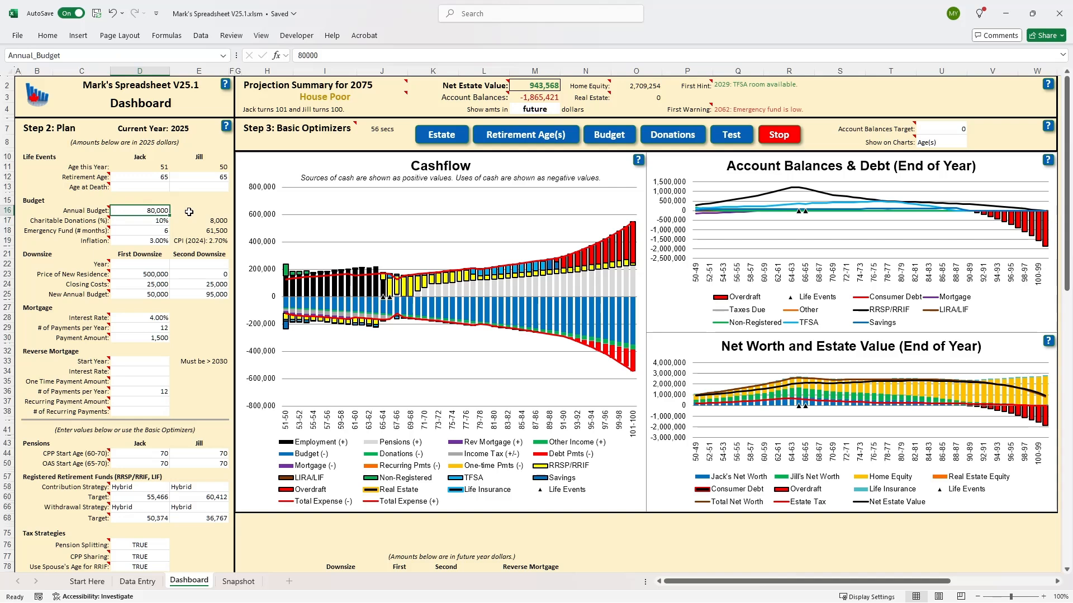
text(90)
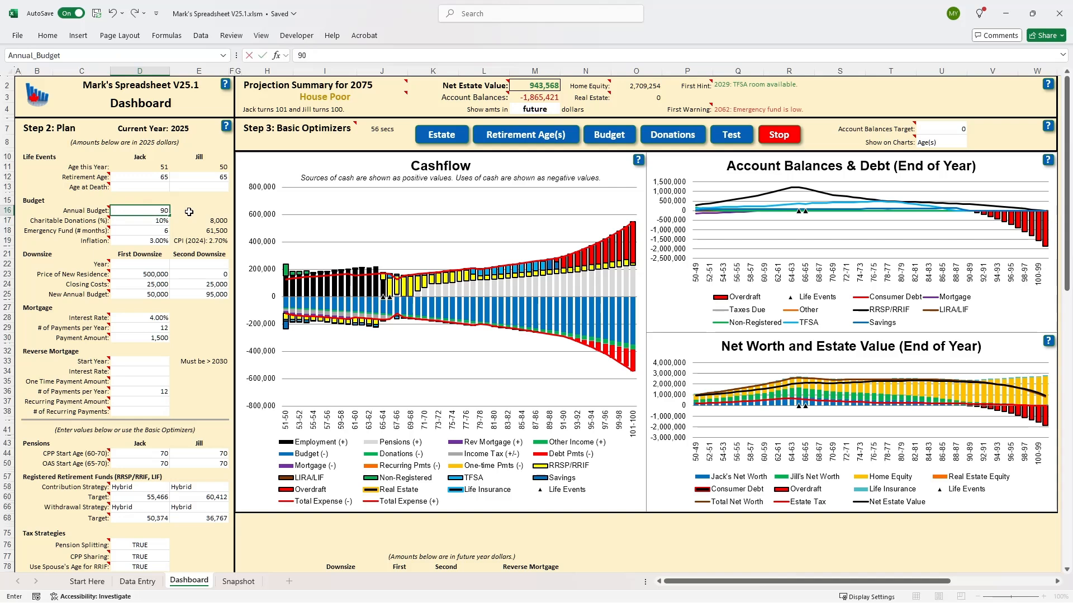
text(000)
key(Return)
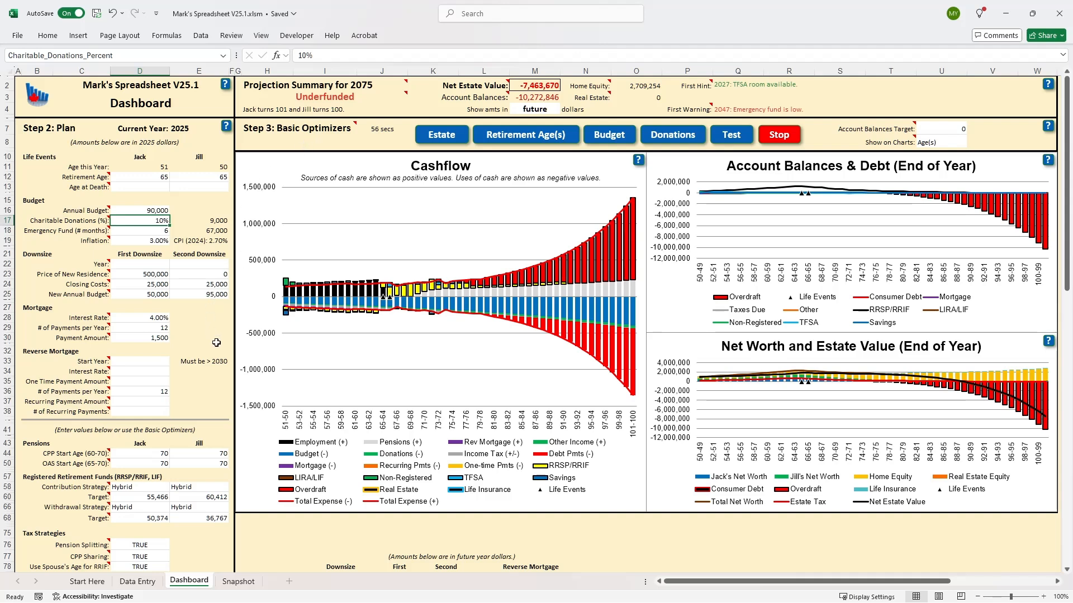
Open the Snapshot sheet and set its projection year to 2035.
click(238, 582)
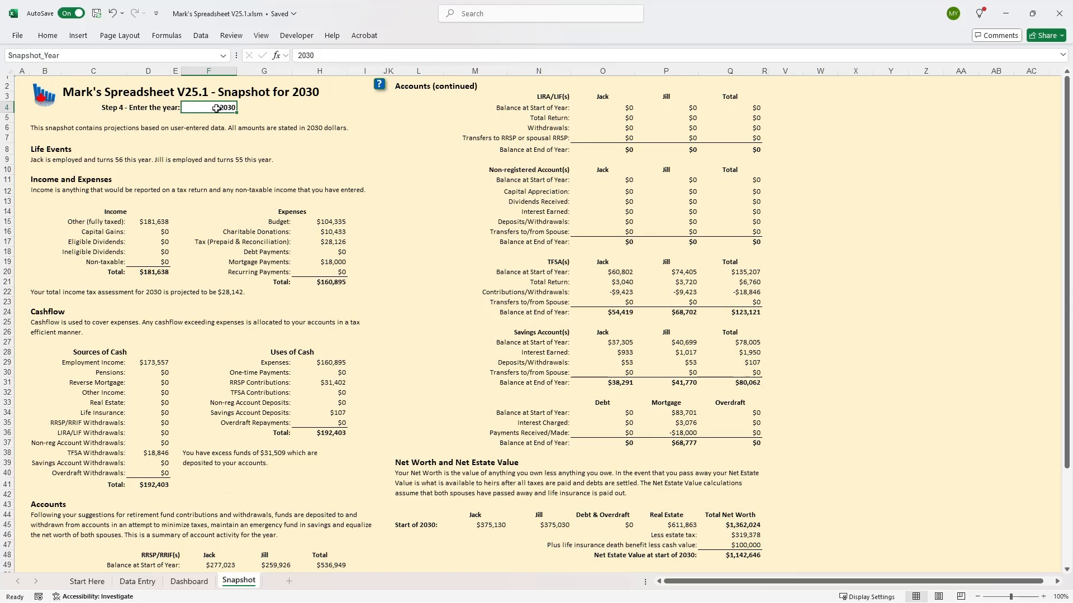
text(2)
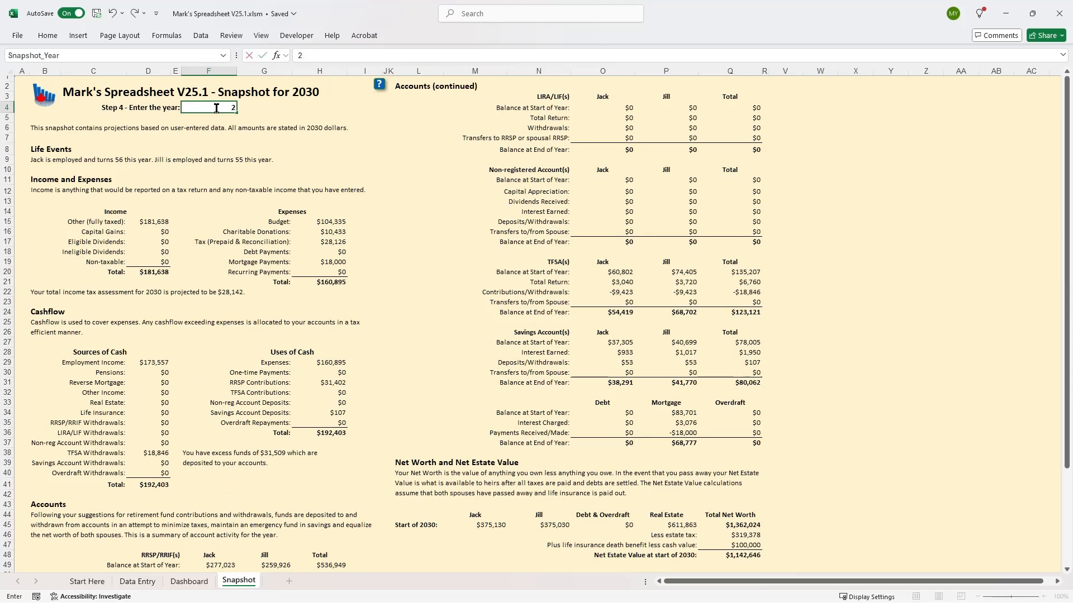
text(035)
key(Return)
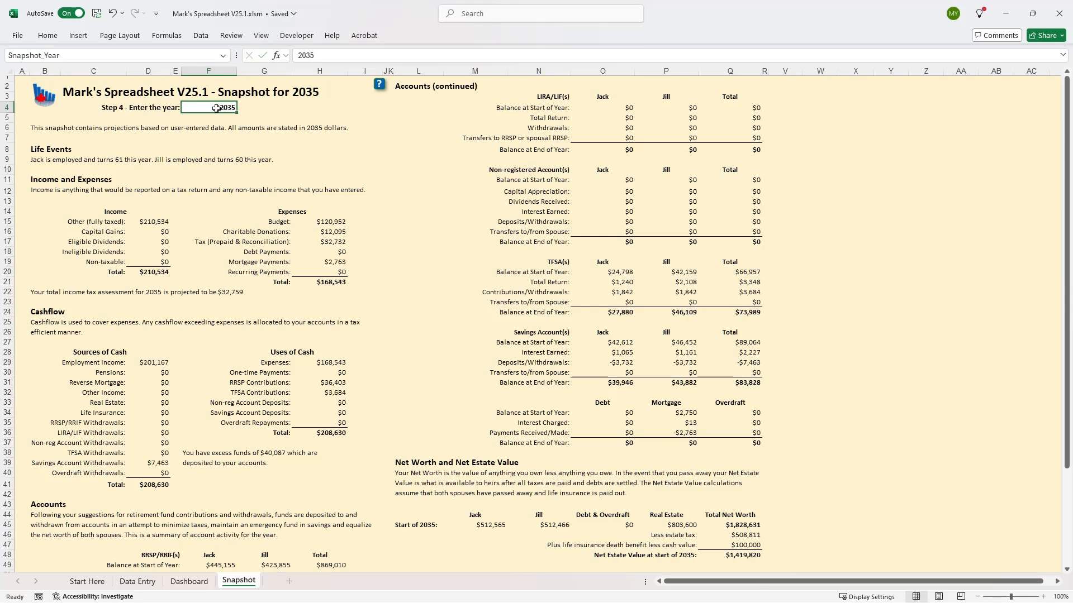